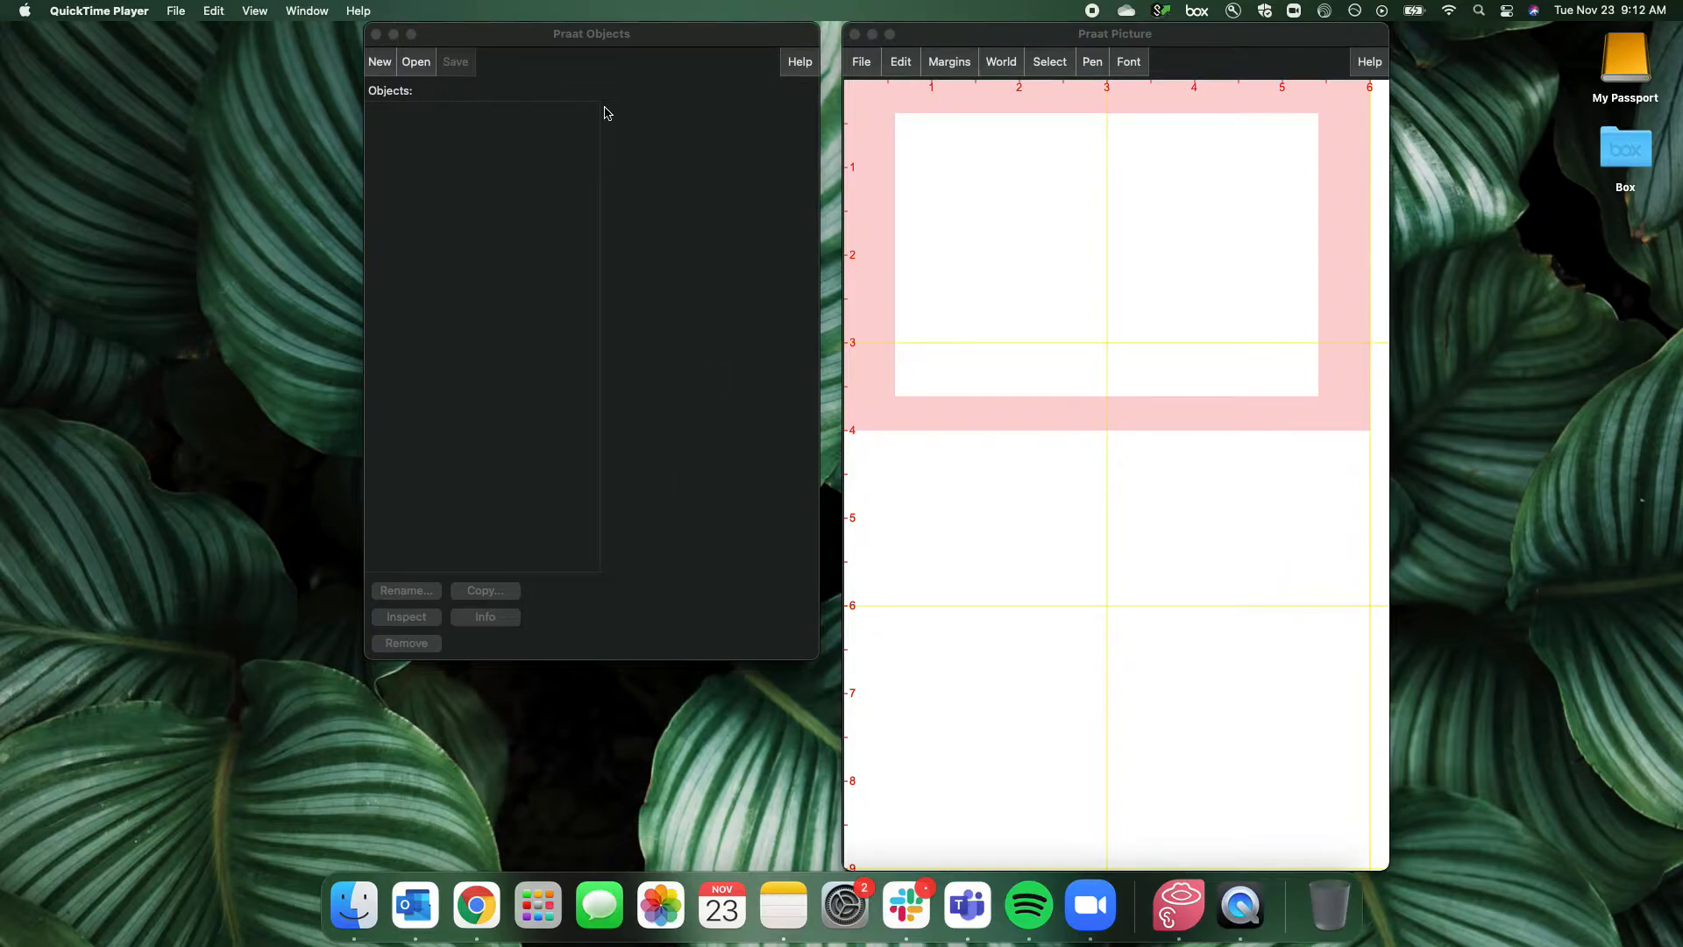
Open the audio file sentence1.wav from the Sample Audio folder
{"action": "left_click", "coordinate": [548, 83]}
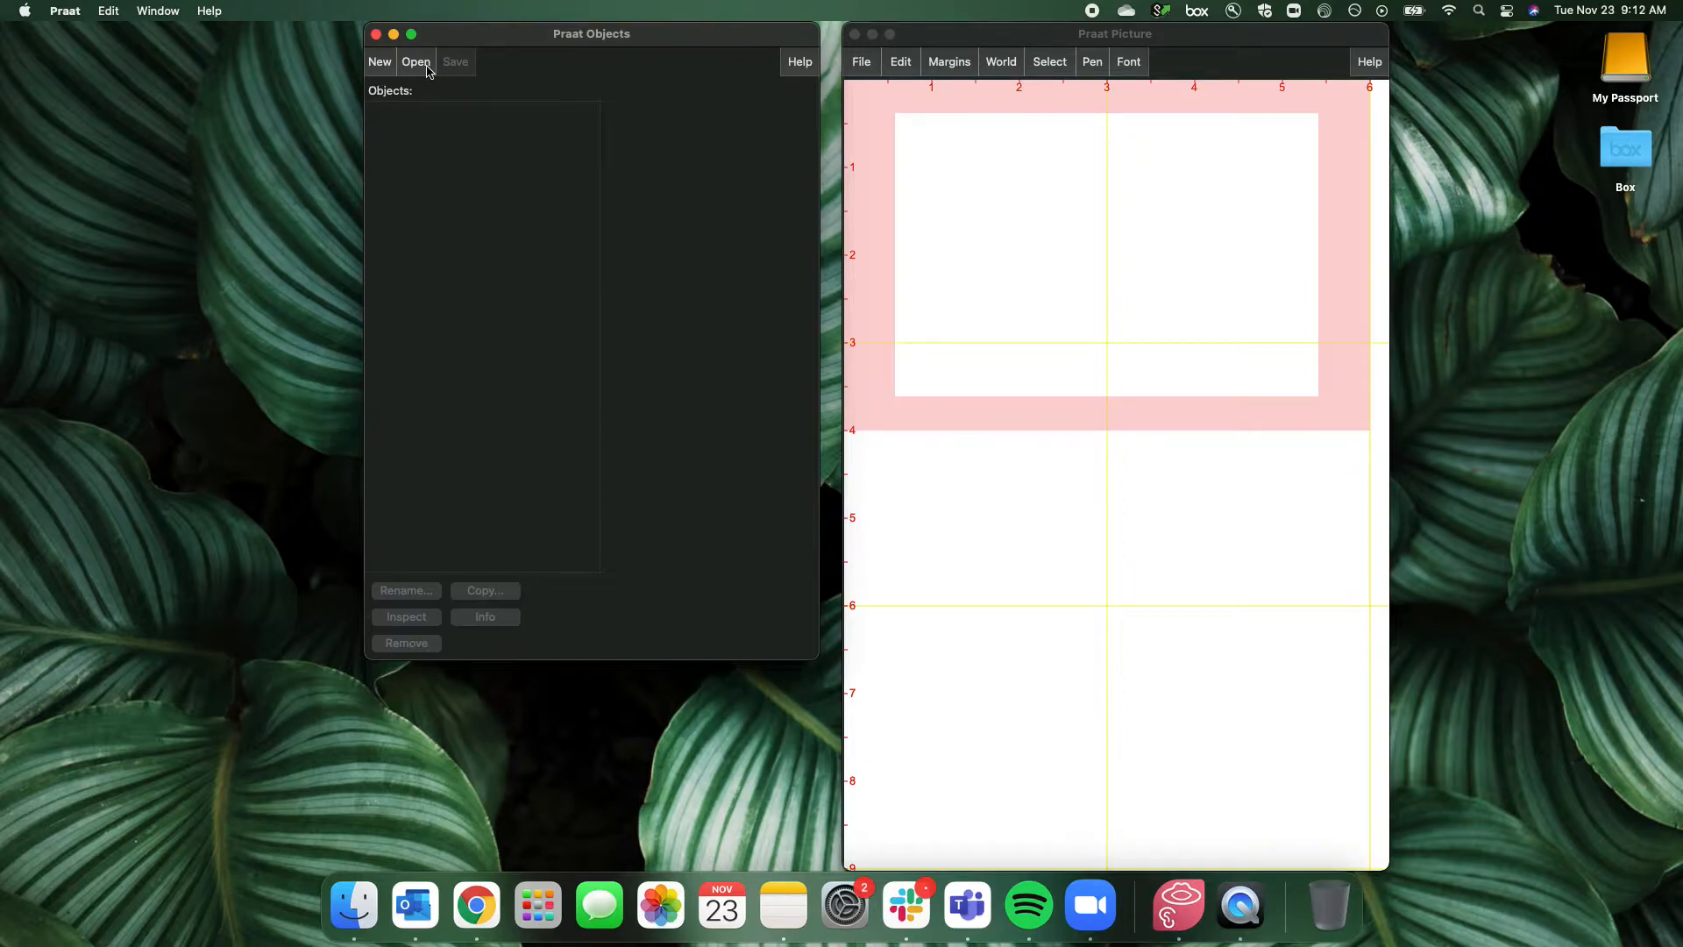
{"action": "left_click", "coordinate": [416, 62]}
{"action": "left_click", "coordinate": [427, 85]}
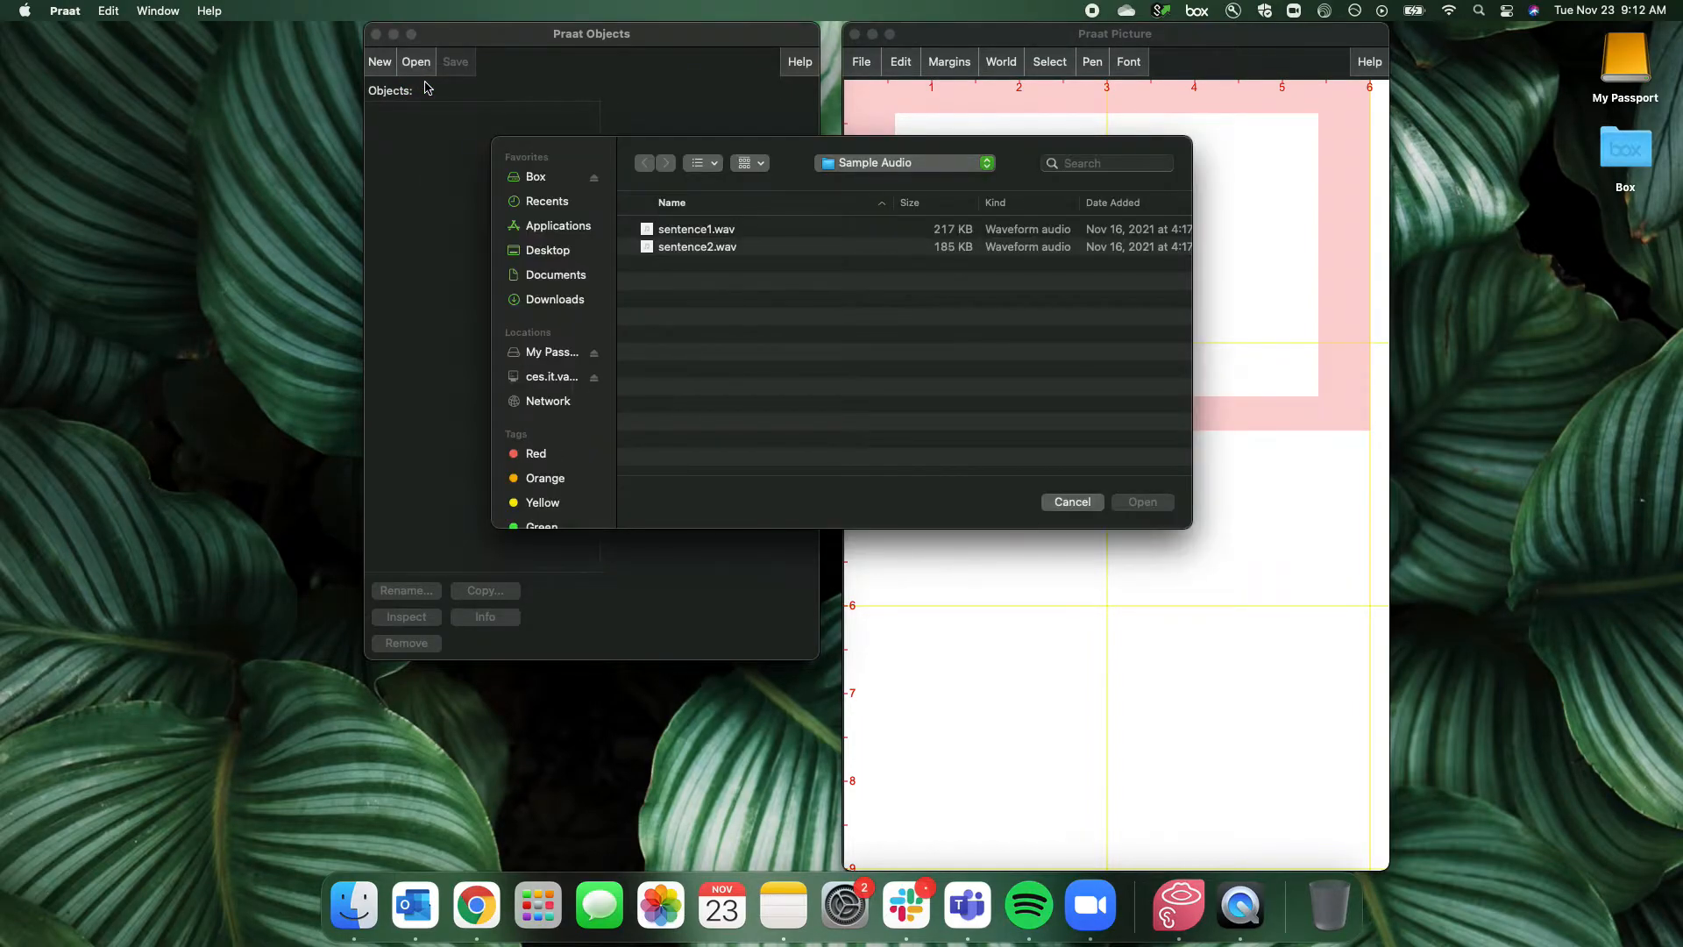
{"action": "double_click", "coordinate": [719, 229]}
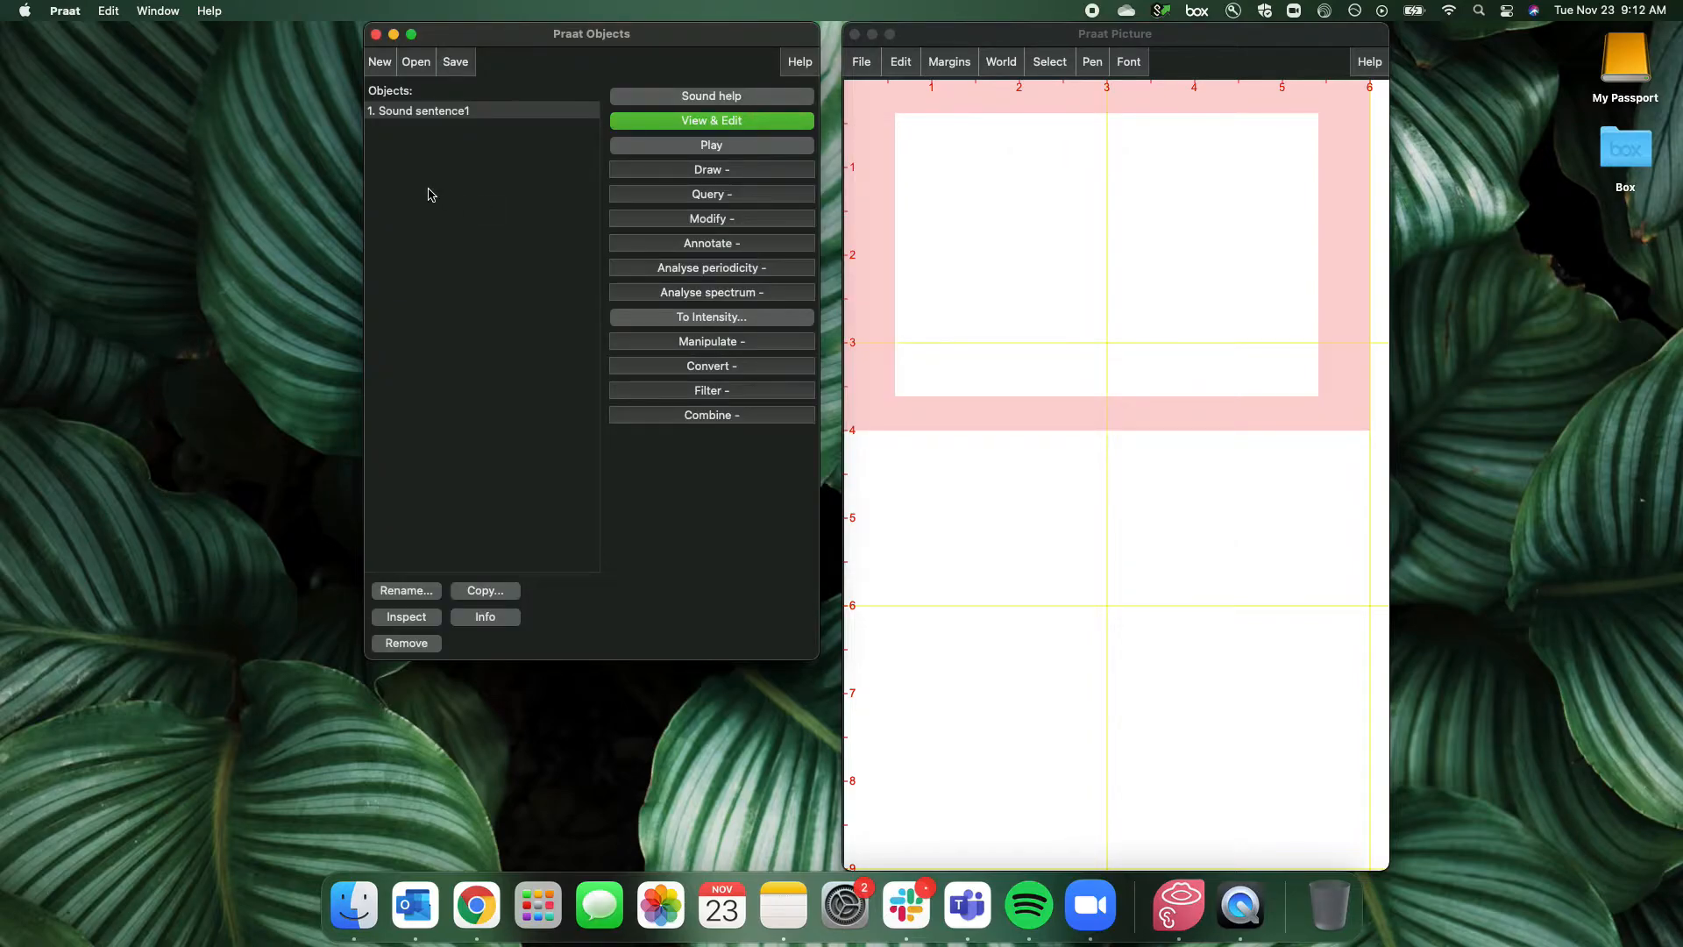
Play the sentence1 sound and open it for viewing and editing
{"action": "left_click", "coordinate": [468, 117]}
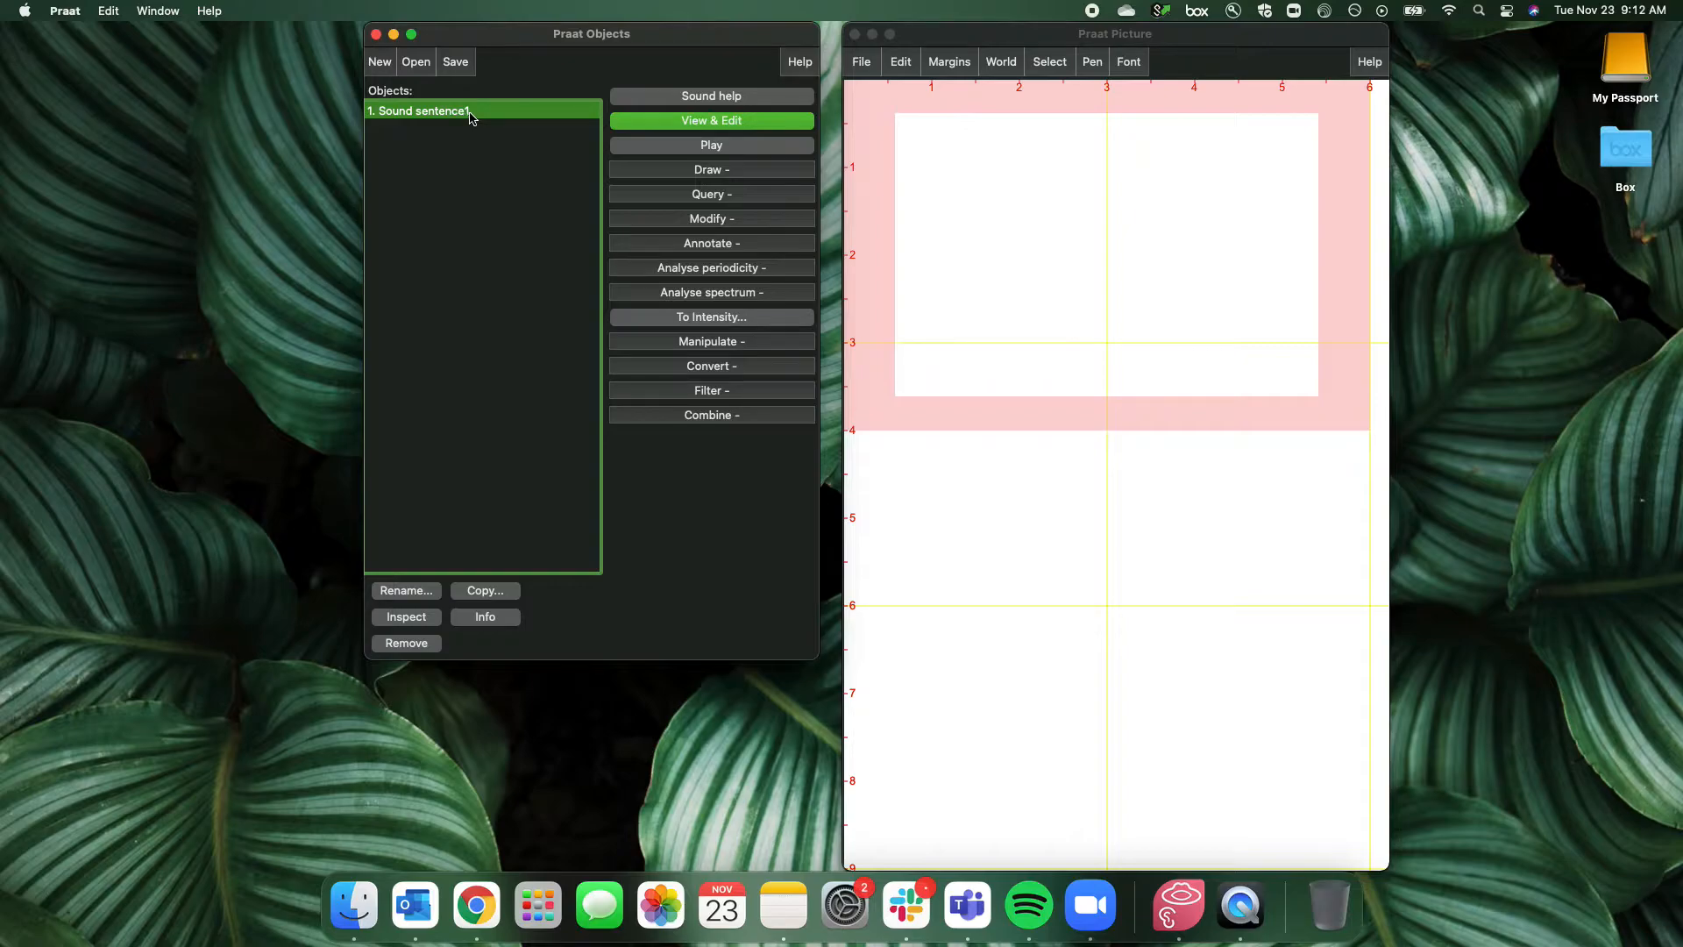
{"action": "left_click", "coordinate": [646, 147]}
{"action": "left_click", "coordinate": [647, 124]}
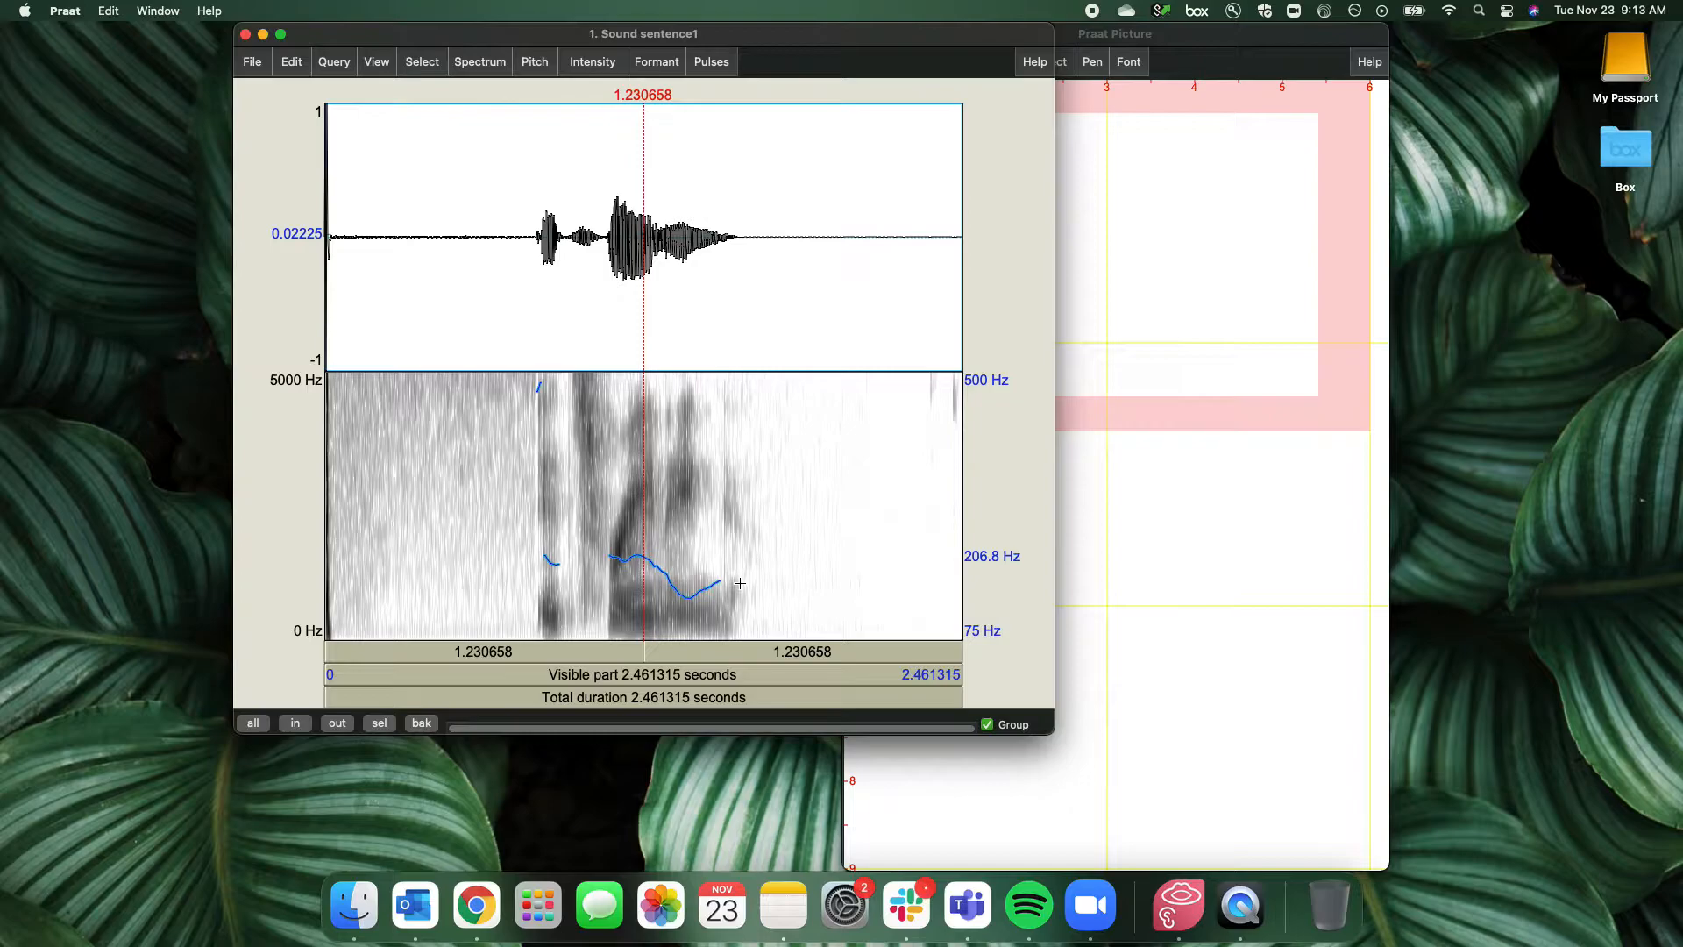
Select the spoken part of the waveform, about 0.87 s long, and look over the pitch query options
{"action": "left_click_drag", "start_coordinate": [526, 246], "coordinate": [754, 256]}
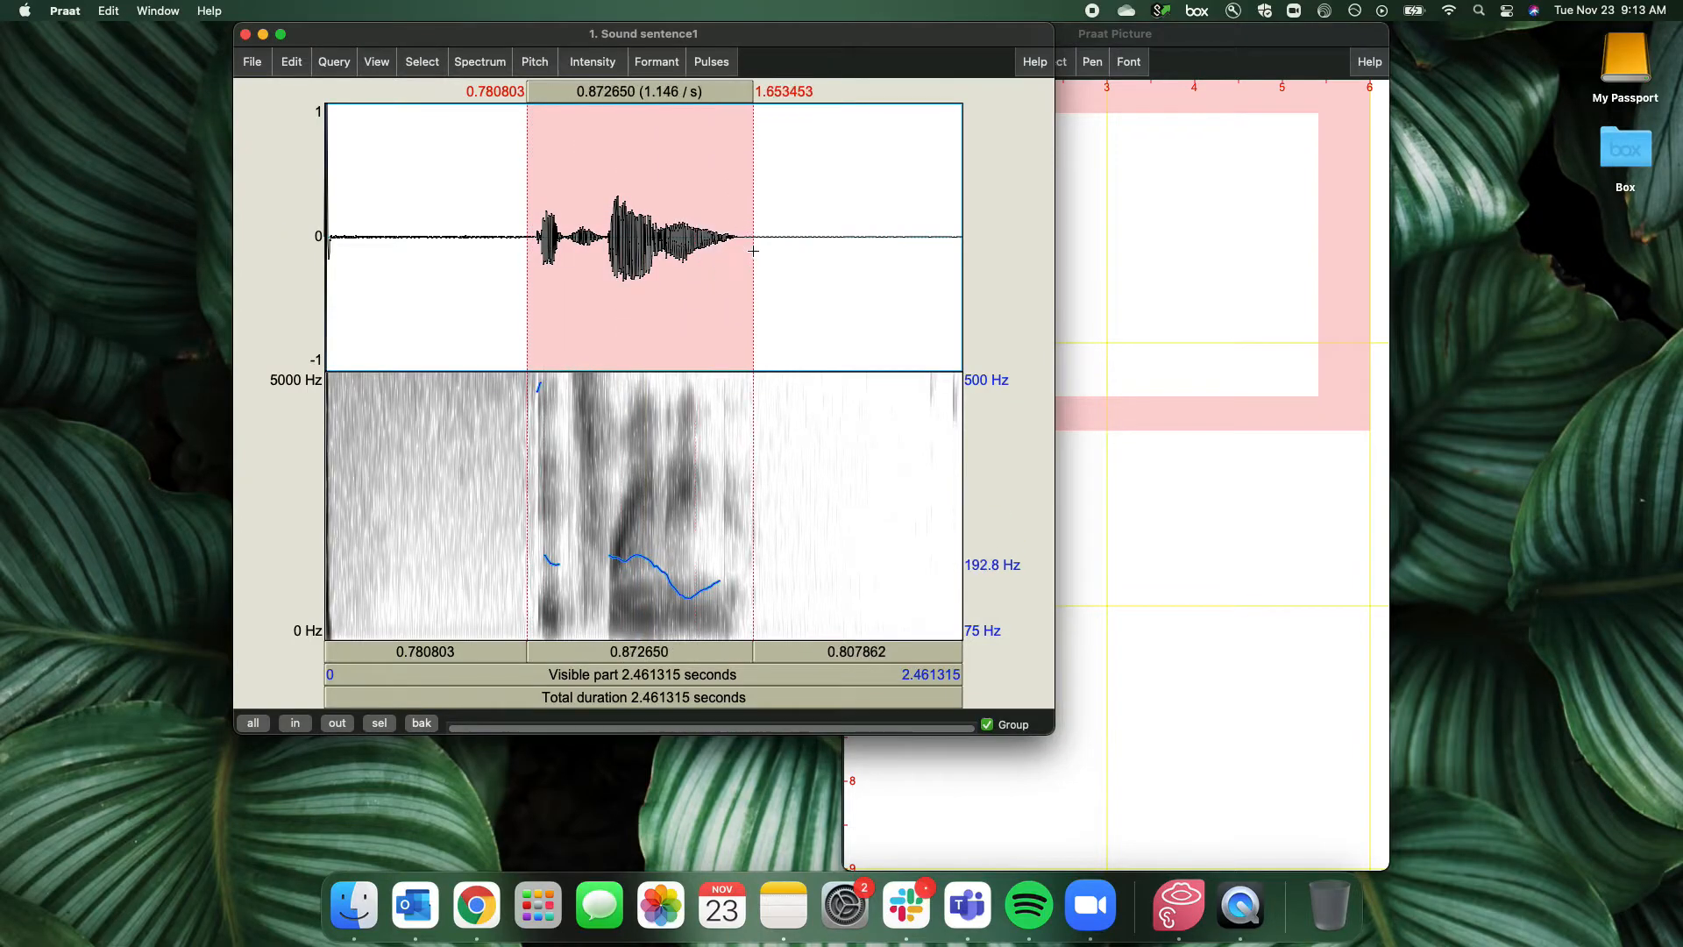
{"action": "left_click", "coordinate": [536, 65]}
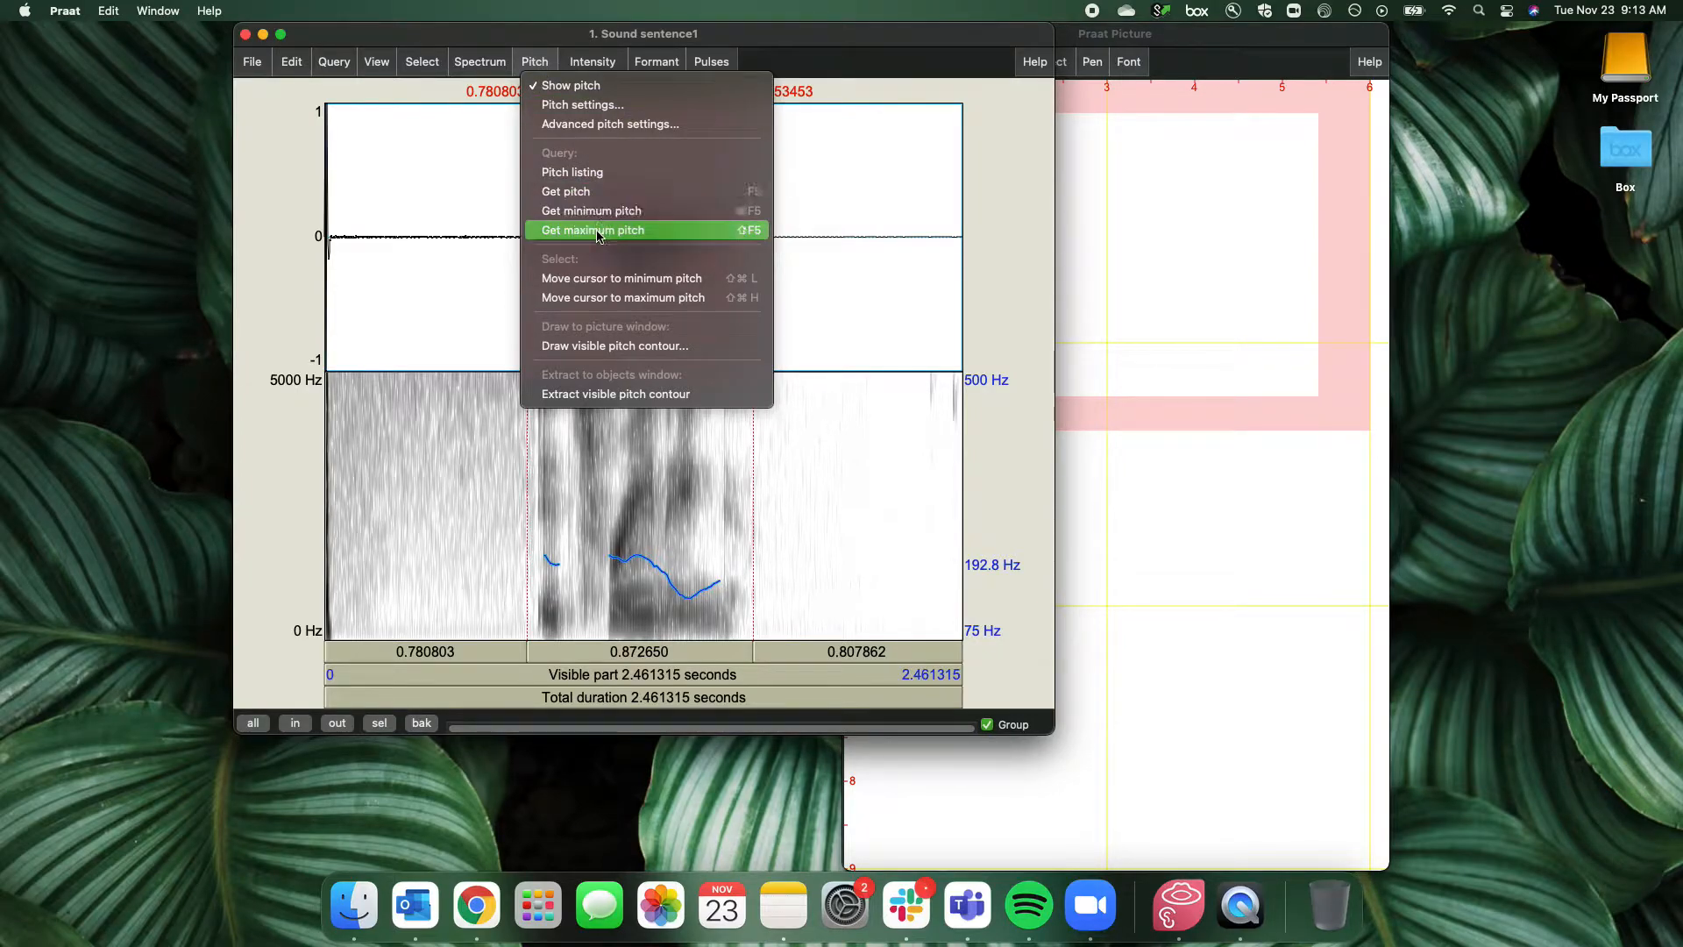
{"action": "left_click", "coordinate": [759, 243]}
{"action": "left_click", "coordinate": [528, 206]}
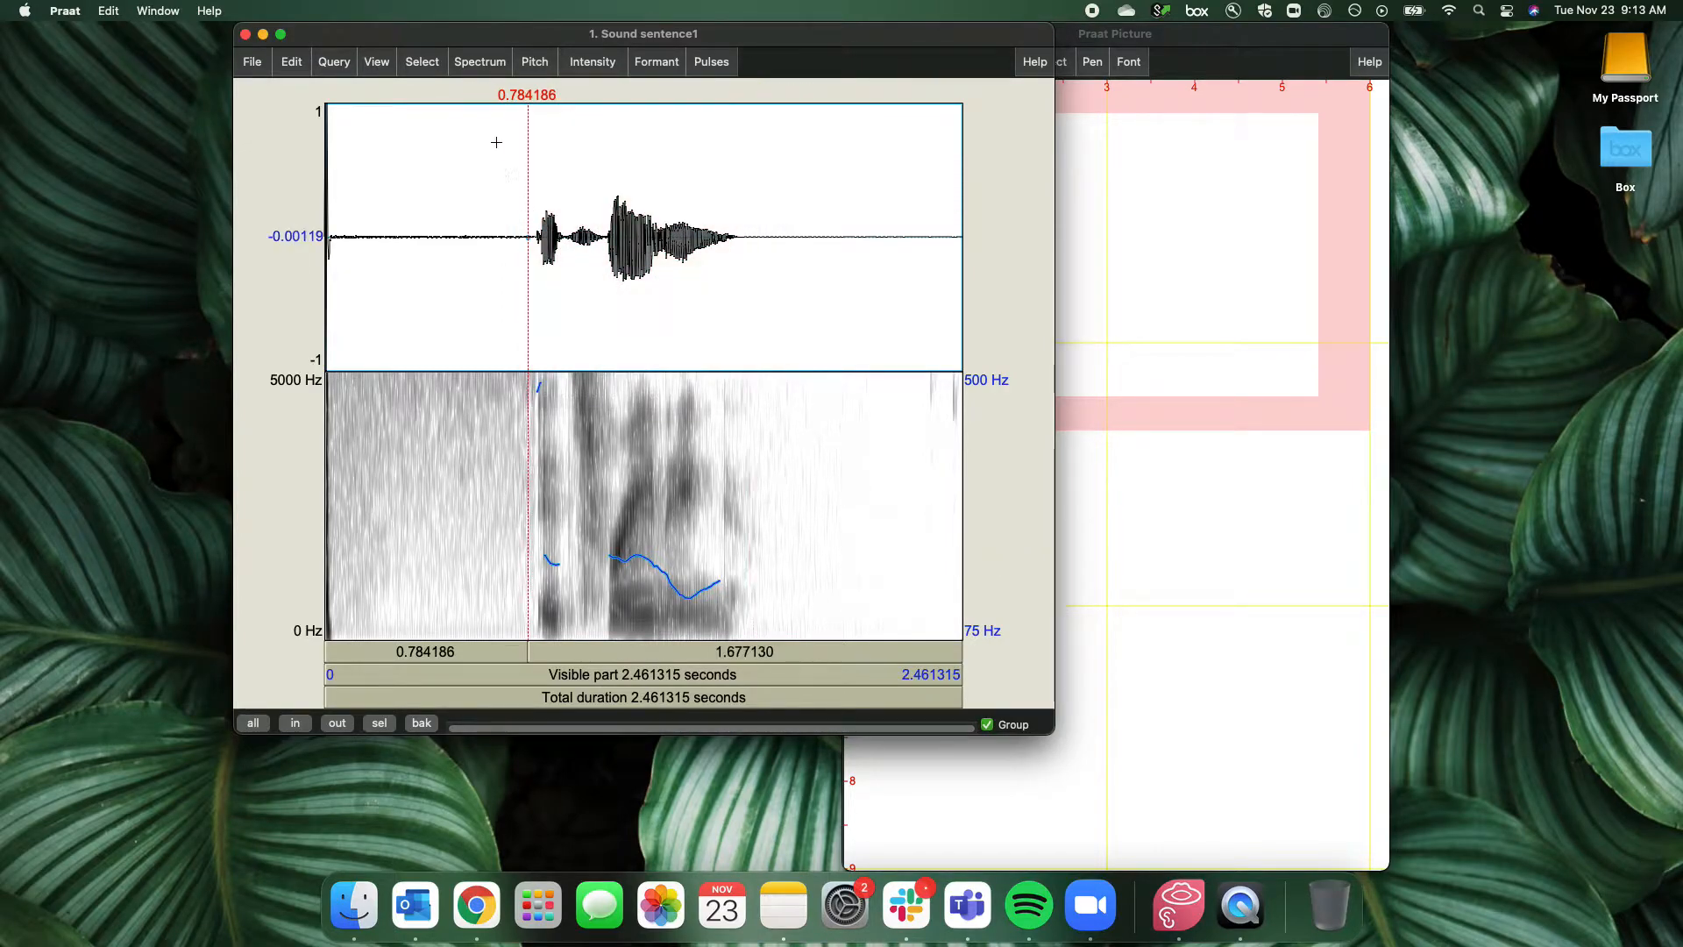
Hide the spectrogram and display it again
{"action": "left_click", "coordinate": [481, 62]}
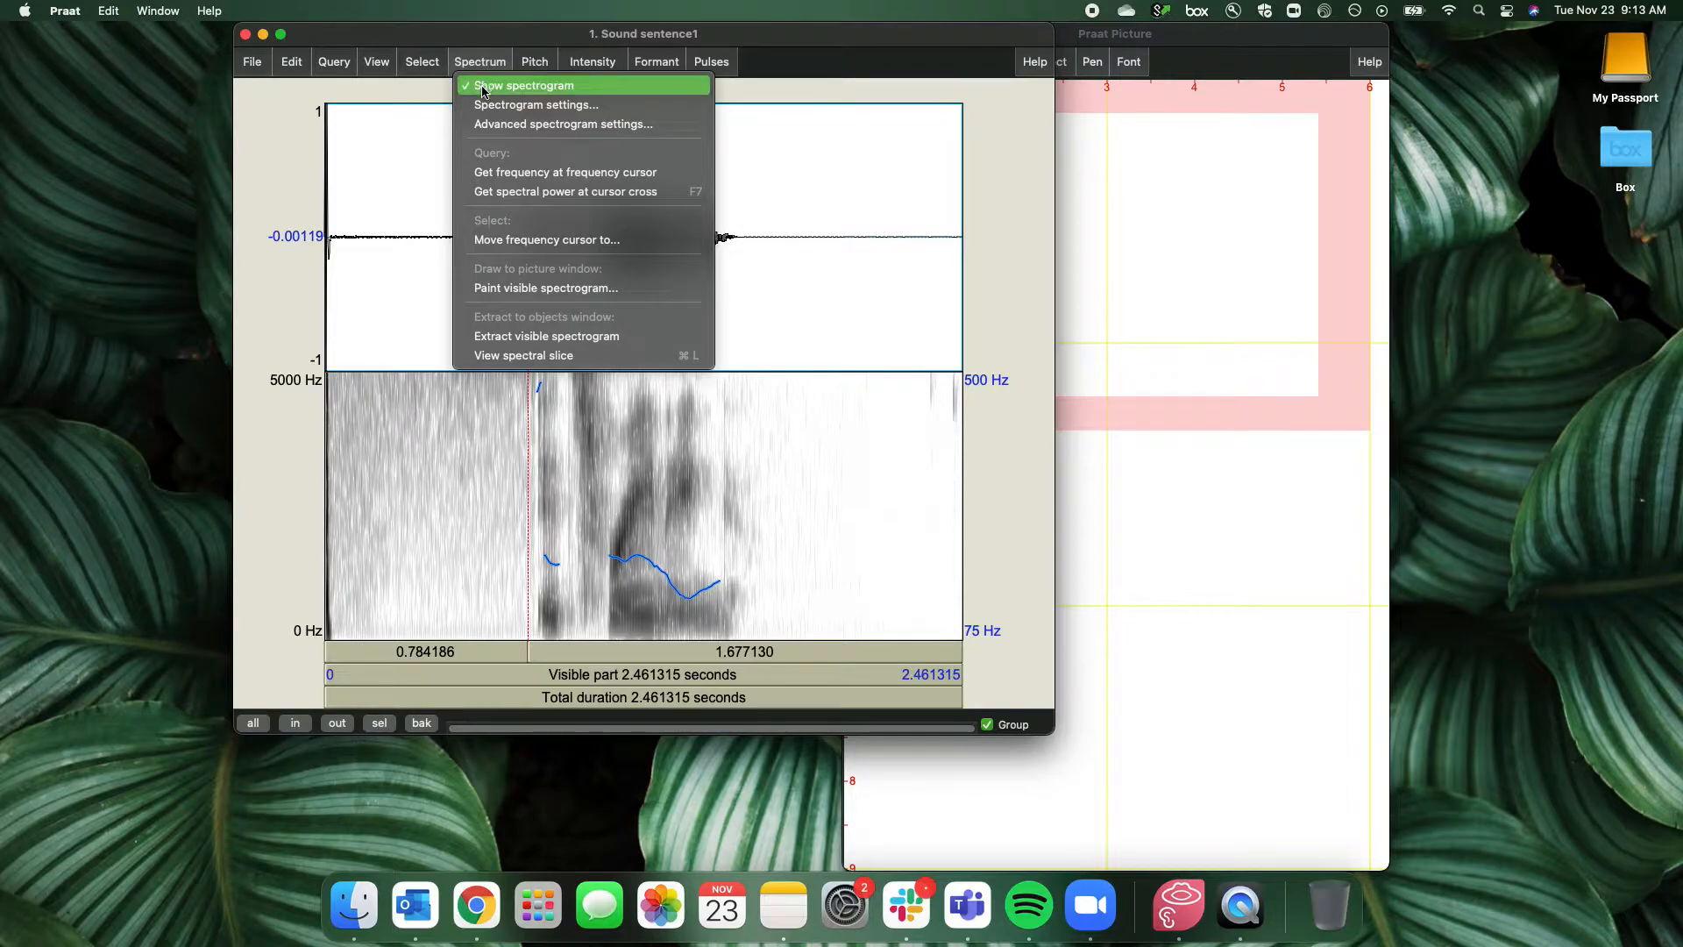
{"action": "left_click", "coordinate": [483, 85]}
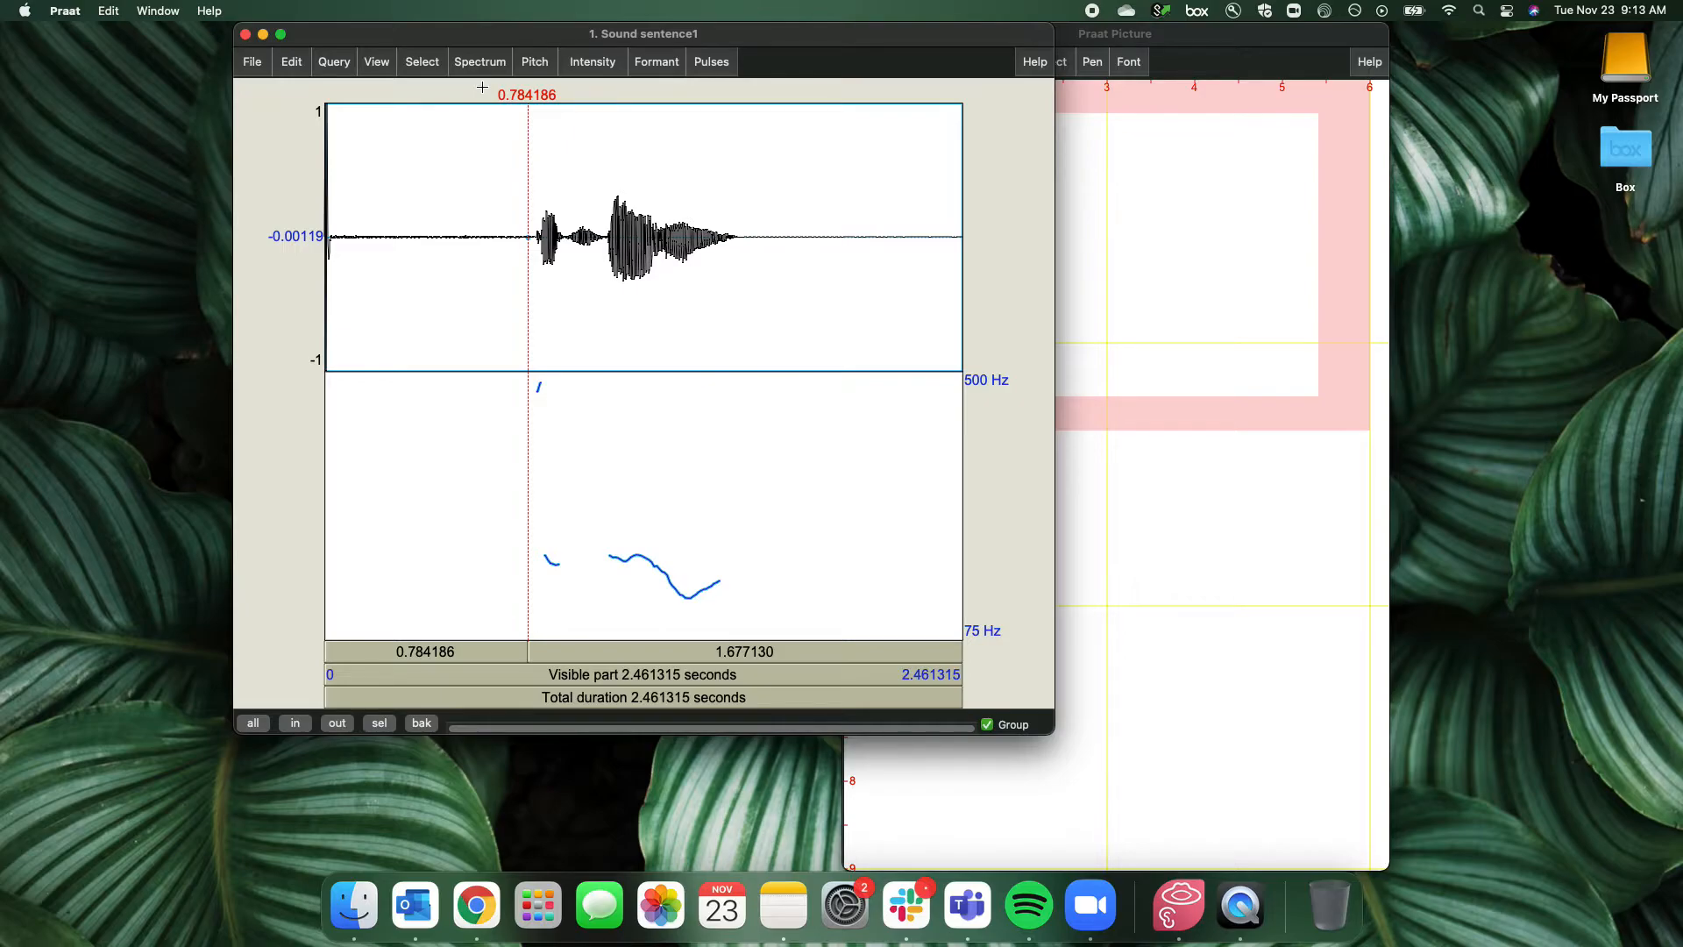
{"action": "left_click", "coordinate": [474, 63]}
{"action": "left_click", "coordinate": [463, 82]}
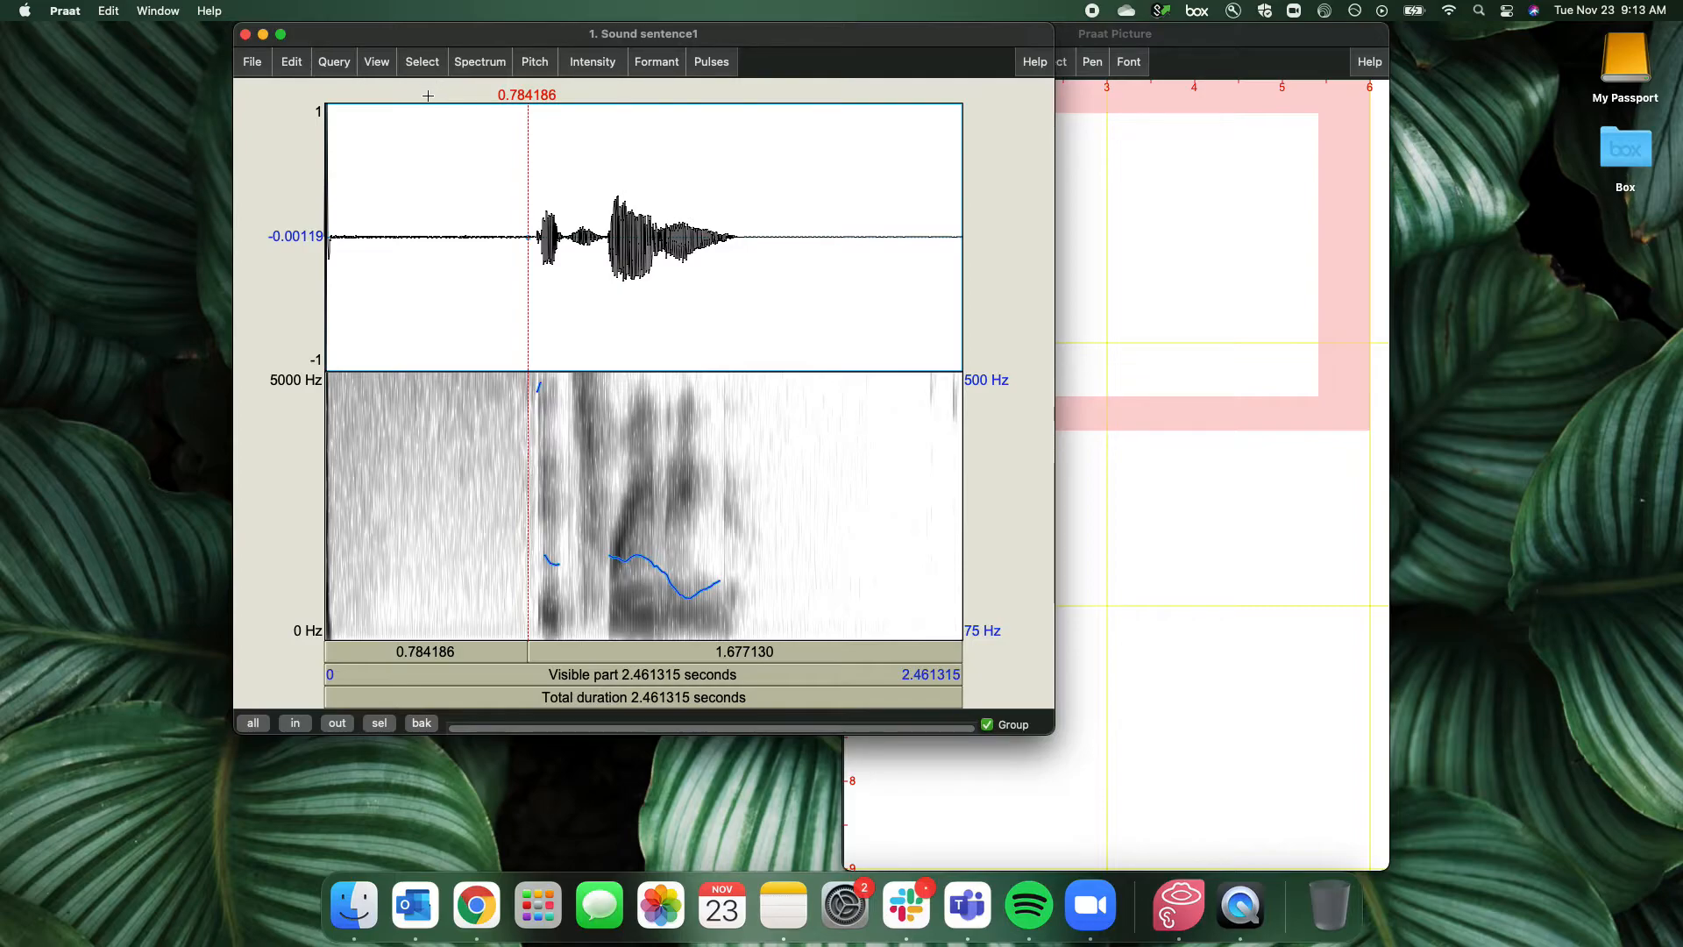
Play the recording from near its start, and play a selection of about 0.96 s around the spoken part
{"action": "left_click", "coordinate": [338, 193]}
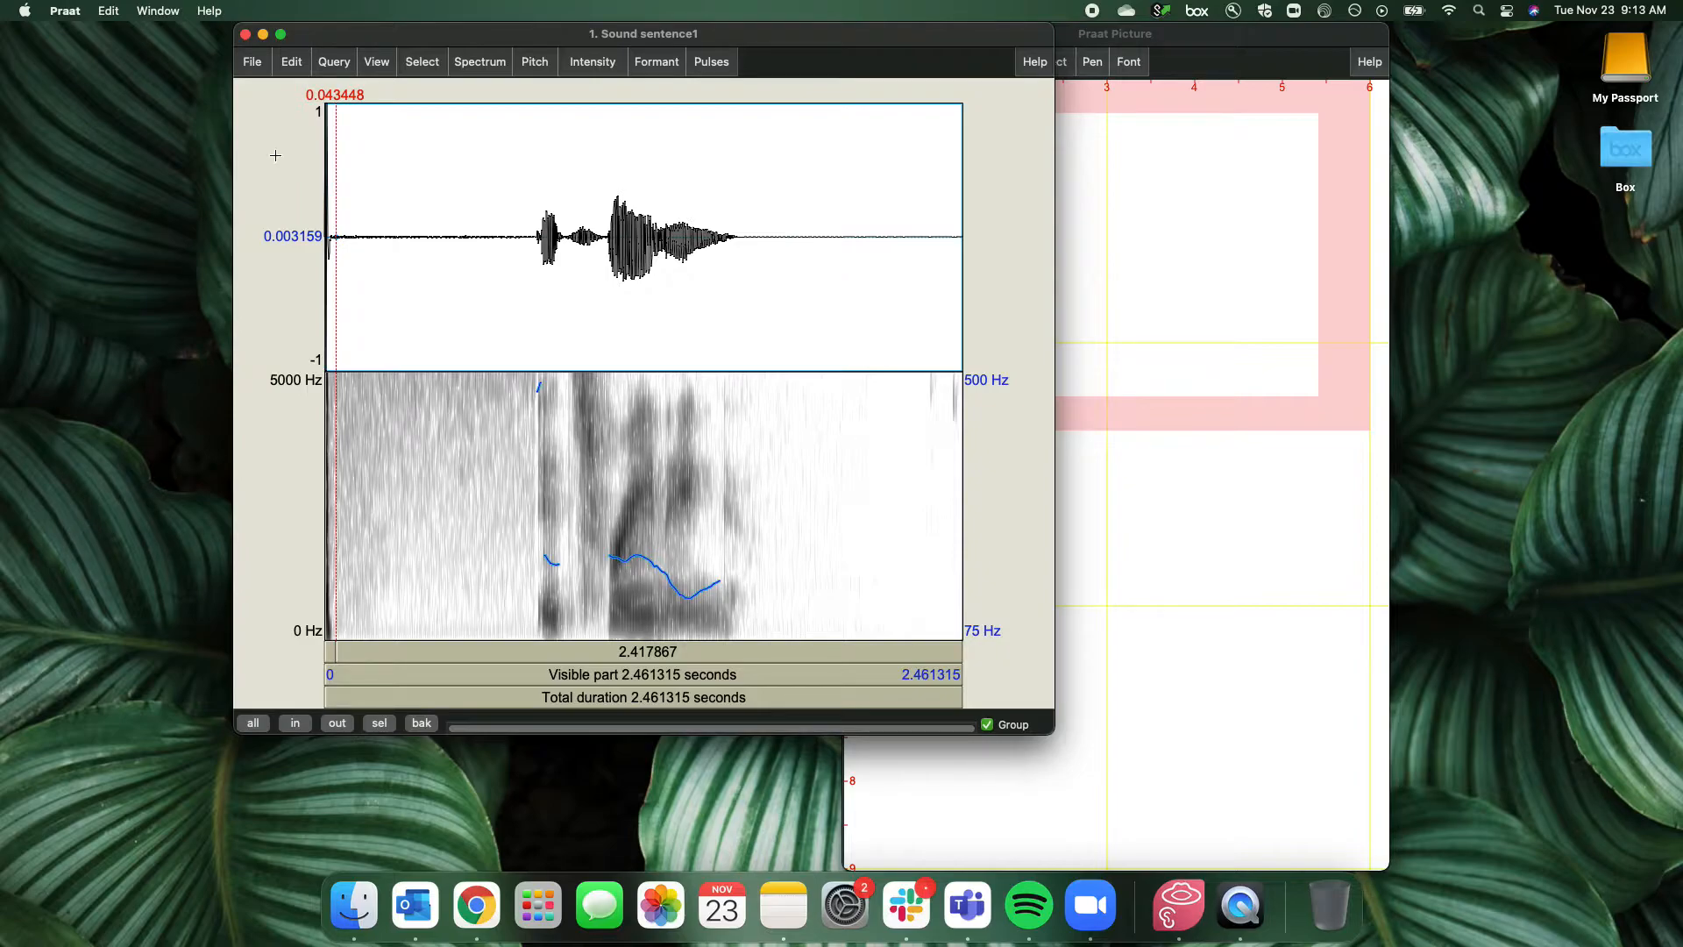
{"action": "key", "text": "Tab"}
{"action": "left_click_drag", "start_coordinate": [521, 235], "coordinate": [770, 235]}
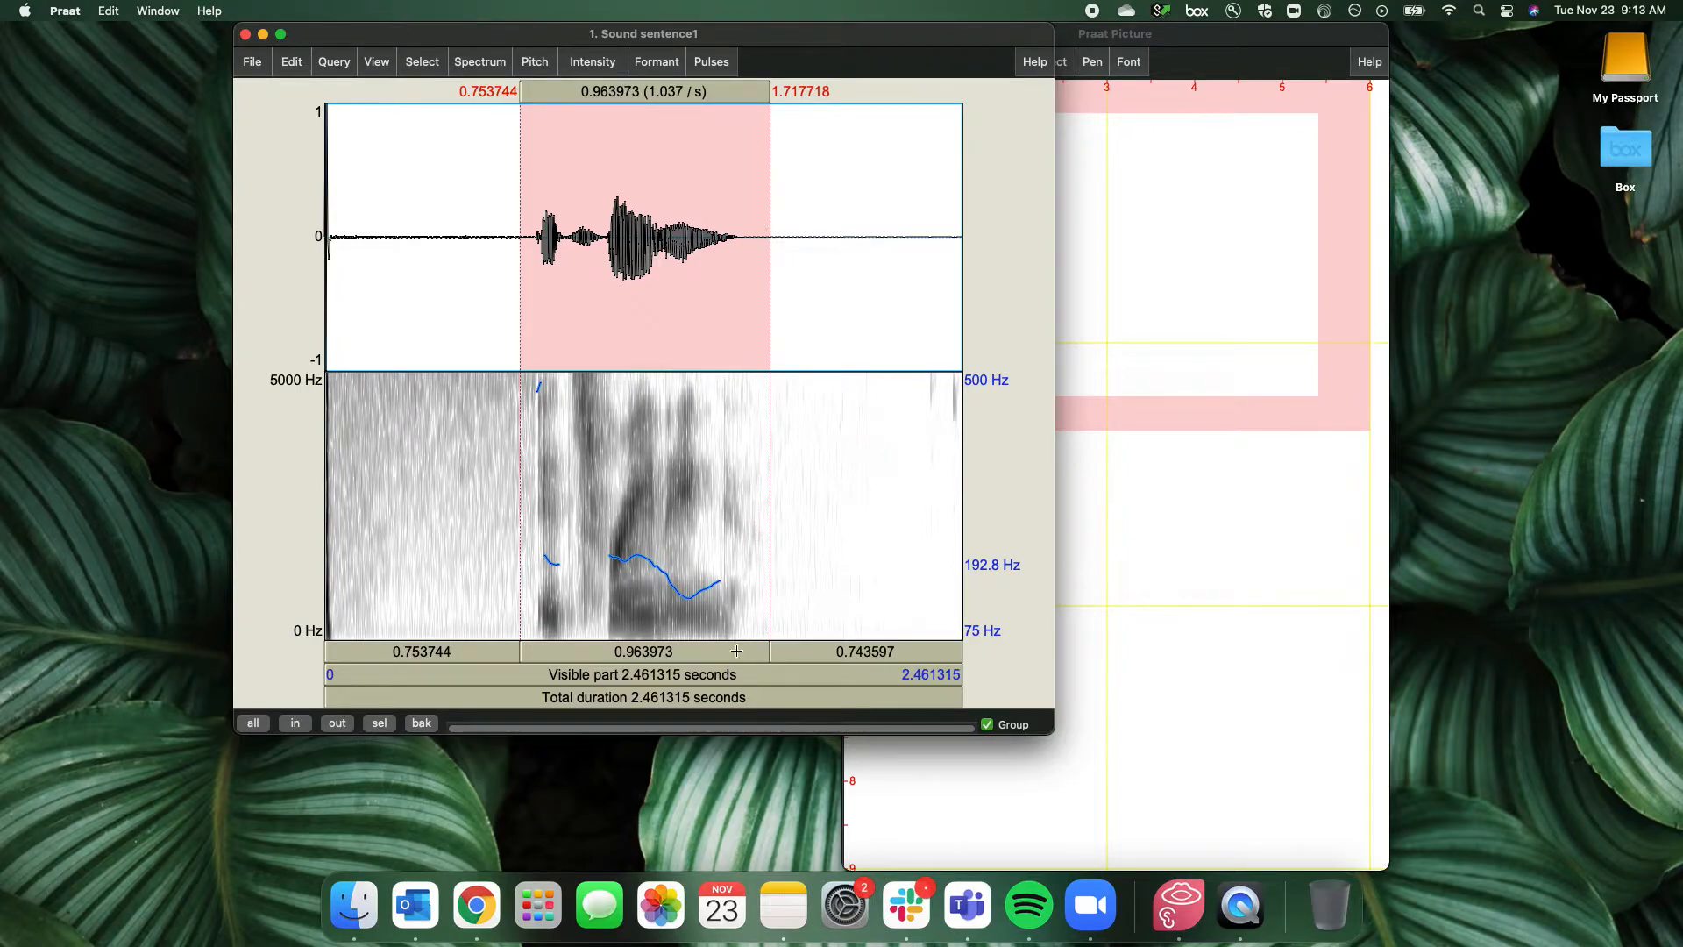
{"action": "left_click", "coordinate": [617, 651]}
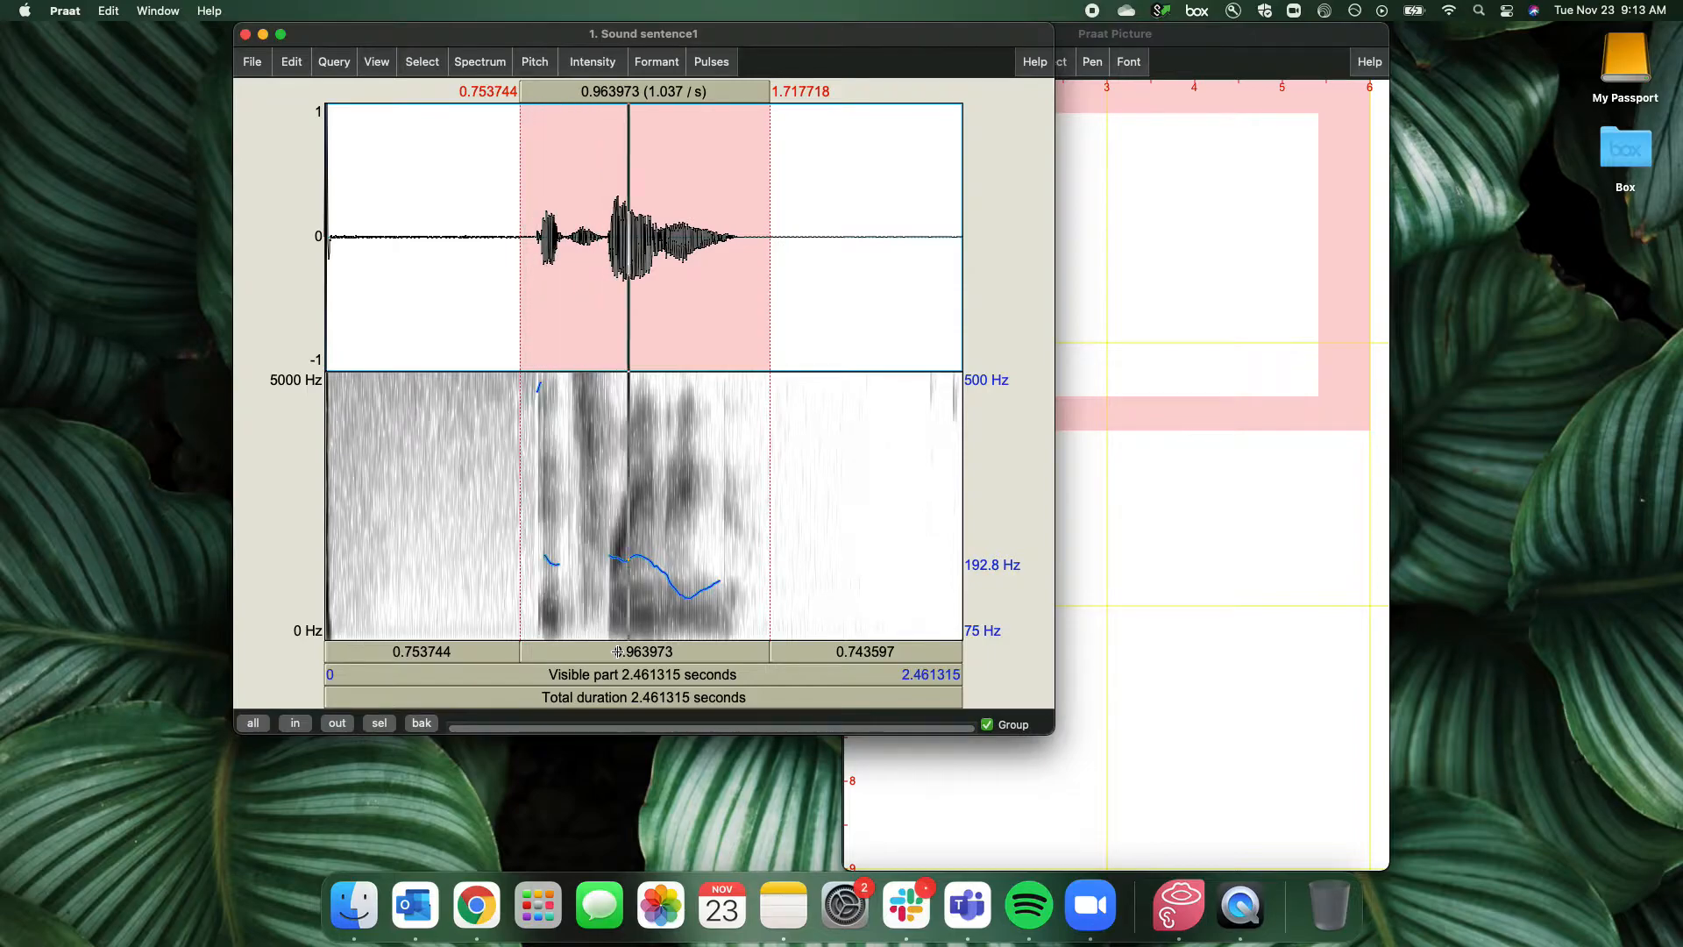
Select and play the louder final stretch of speech, about 0.50 s long, and close the sound editor
{"action": "left_click_drag", "start_coordinate": [603, 542], "coordinate": [733, 531]}
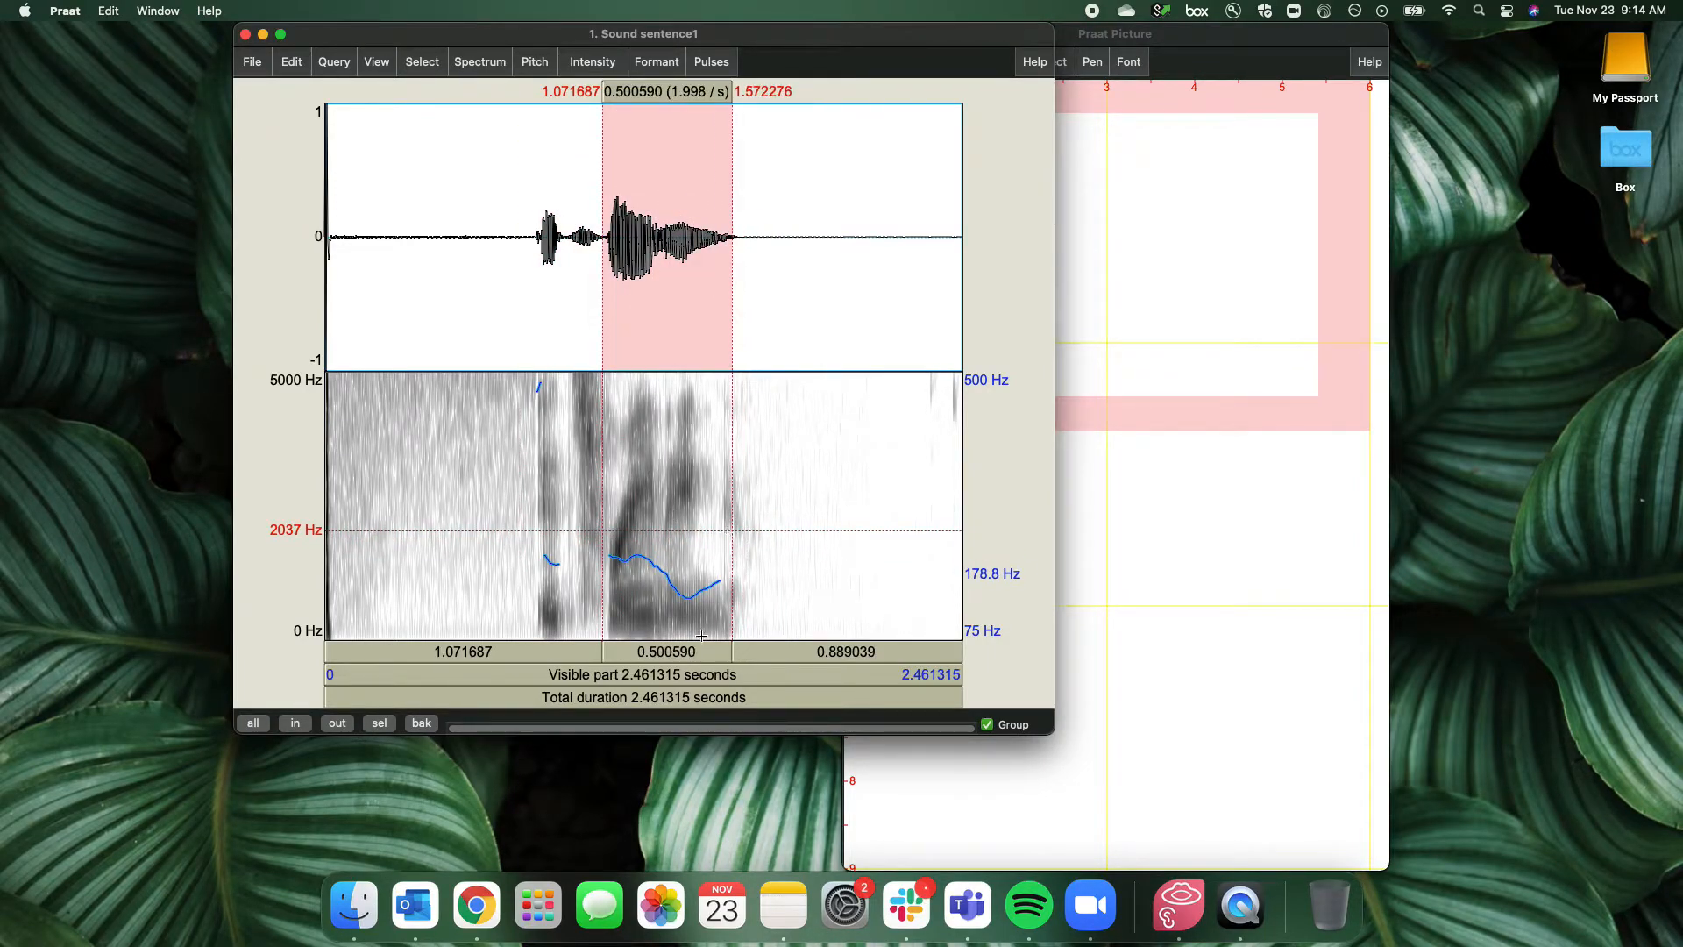
{"action": "left_click", "coordinate": [666, 652]}
{"action": "left_click", "coordinate": [782, 601]}
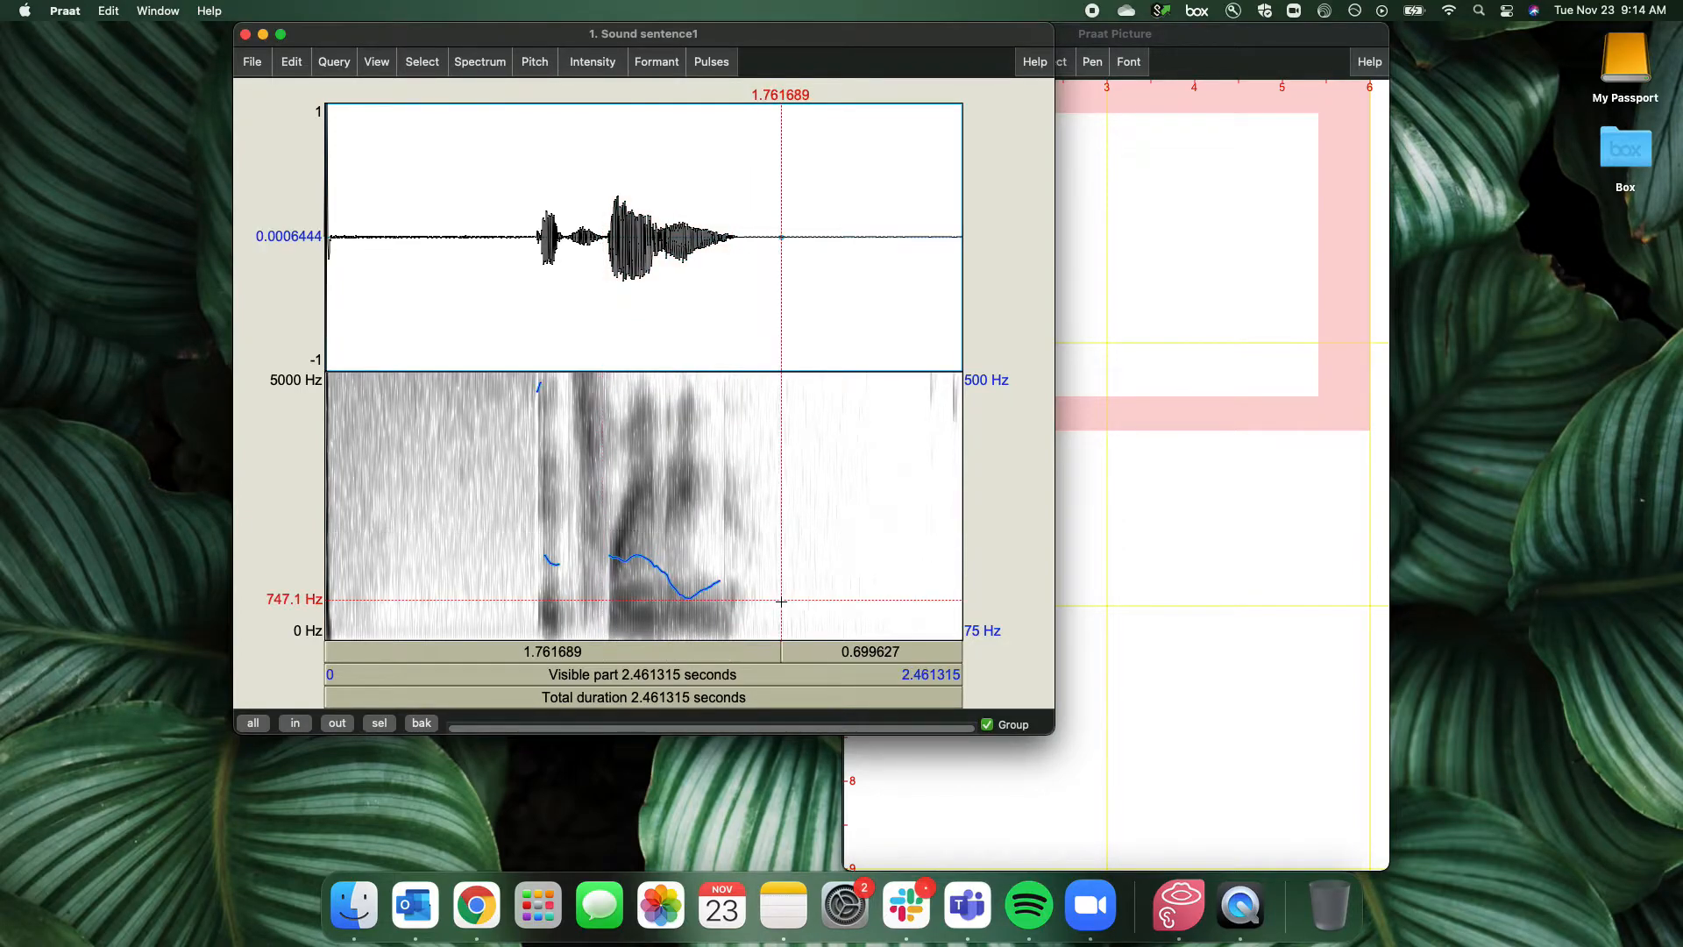
{"action": "left_click", "coordinate": [246, 35]}
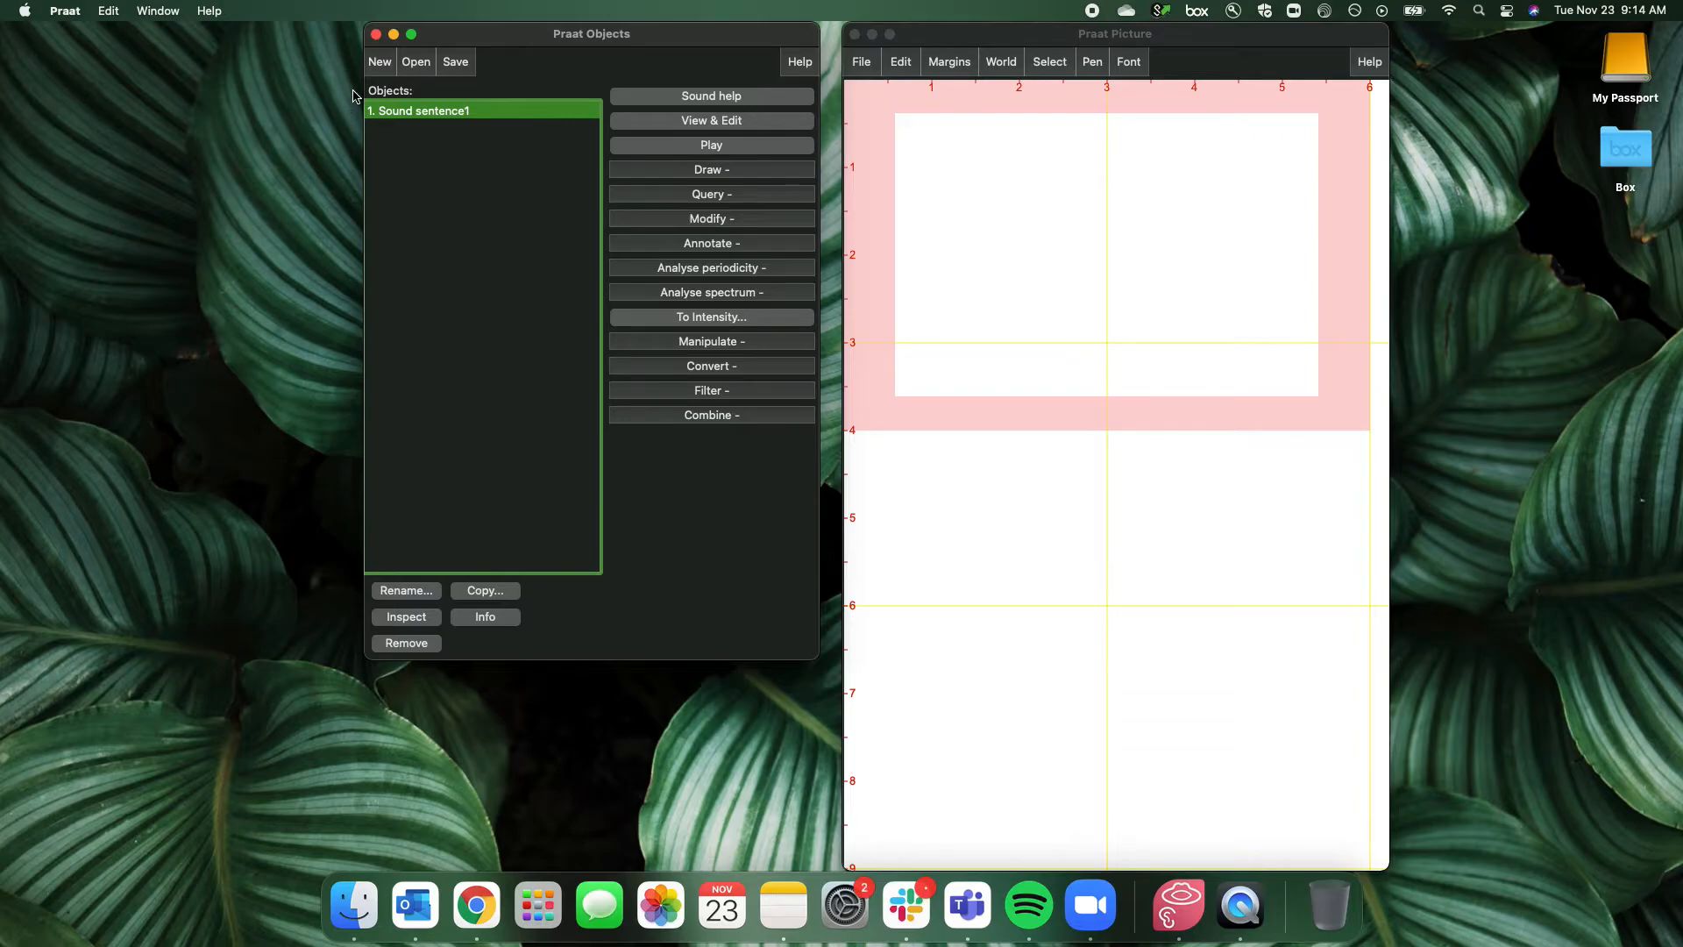
Record a short new mono sound with the built-in microphone at 44100 Hz
{"action": "left_click", "coordinate": [382, 67]}
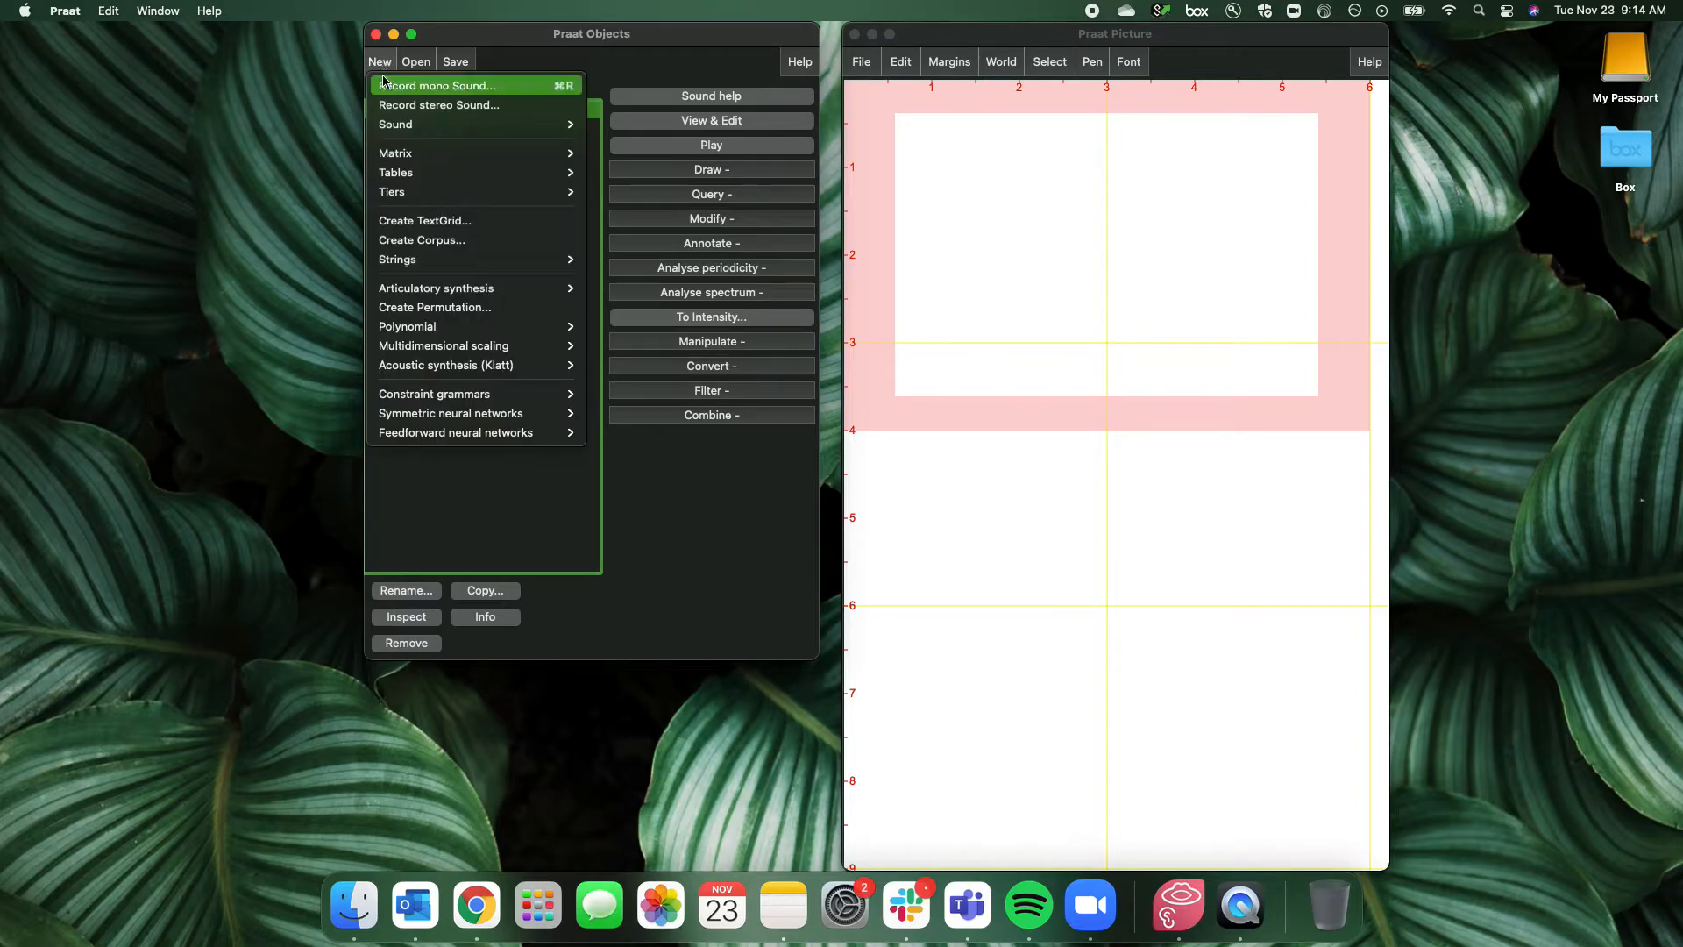
{"action": "left_click", "coordinate": [383, 80]}
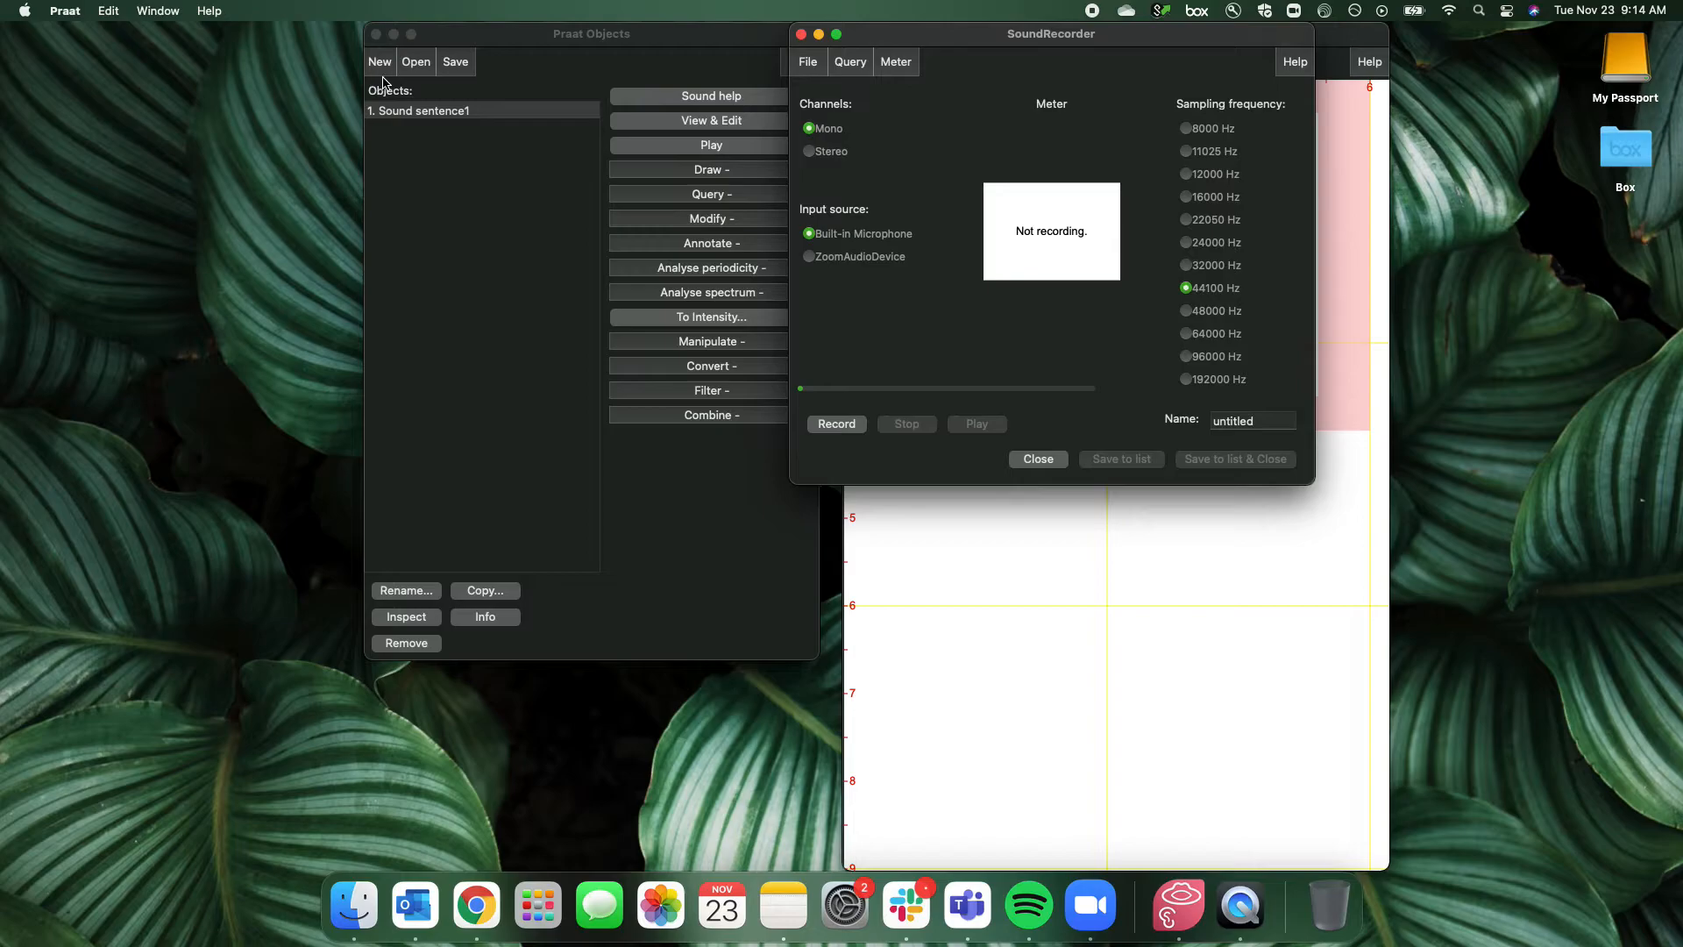
{"action": "left_click", "coordinate": [847, 425]}
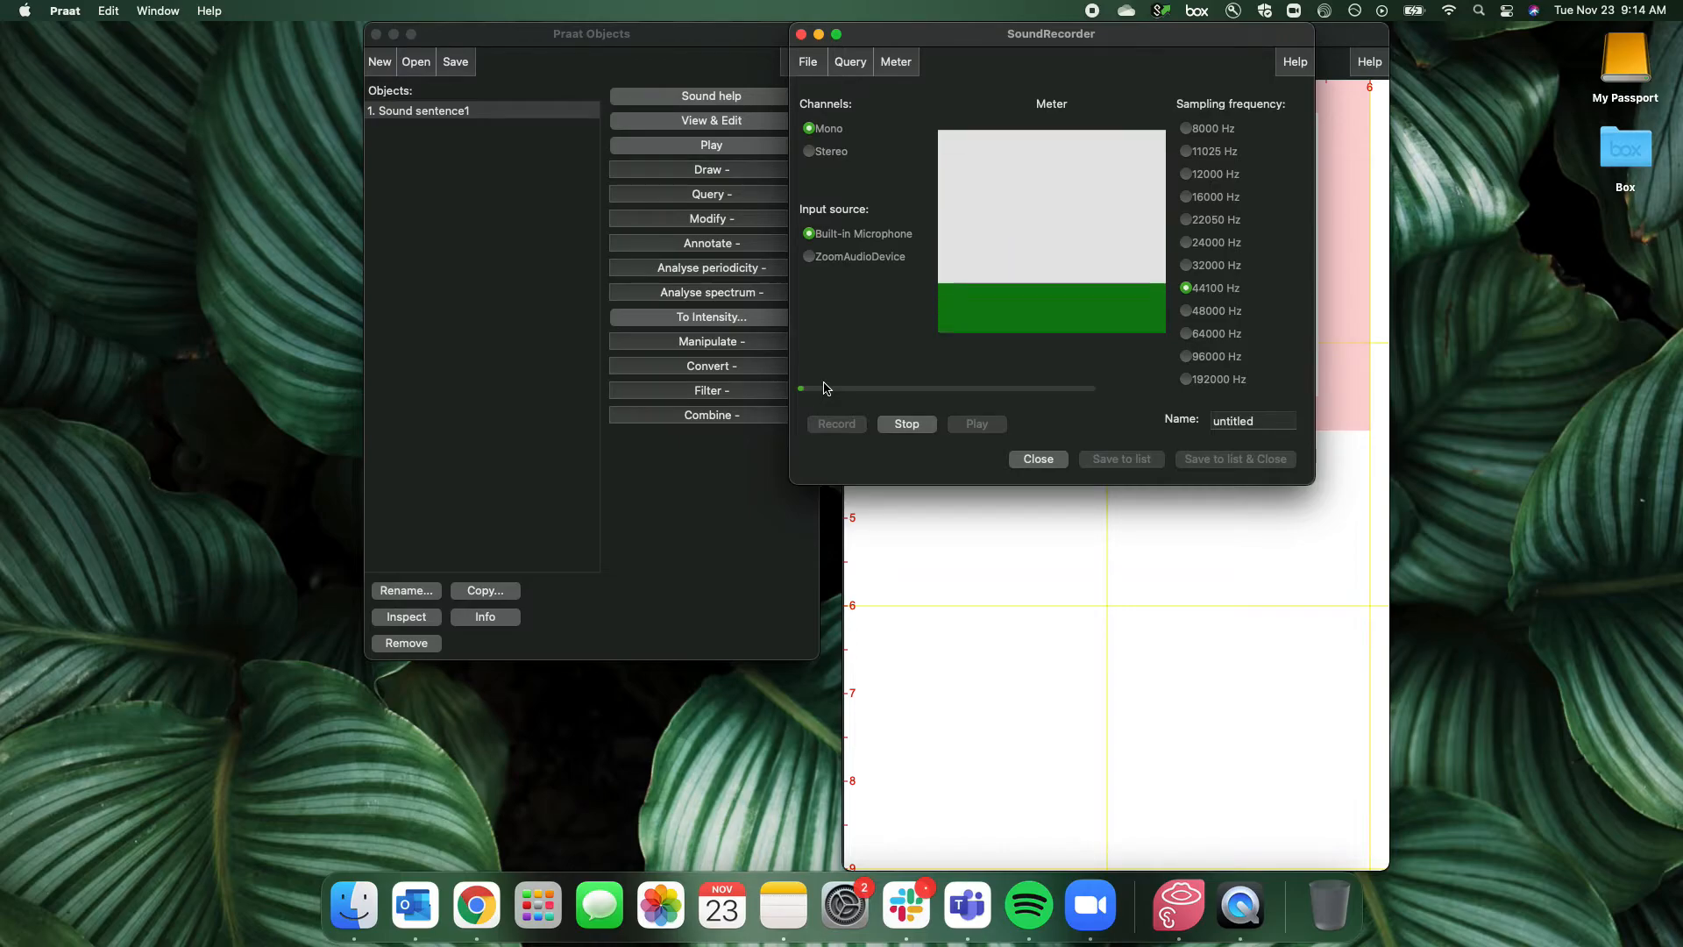
{"action": "left_click", "coordinate": [907, 424]}
Name the new recording sentence2 and save it to the object list
{"action": "left_click", "coordinate": [1281, 422]}
{"action": "double_click", "coordinate": [1281, 422]}
{"action": "type", "text": "se"}
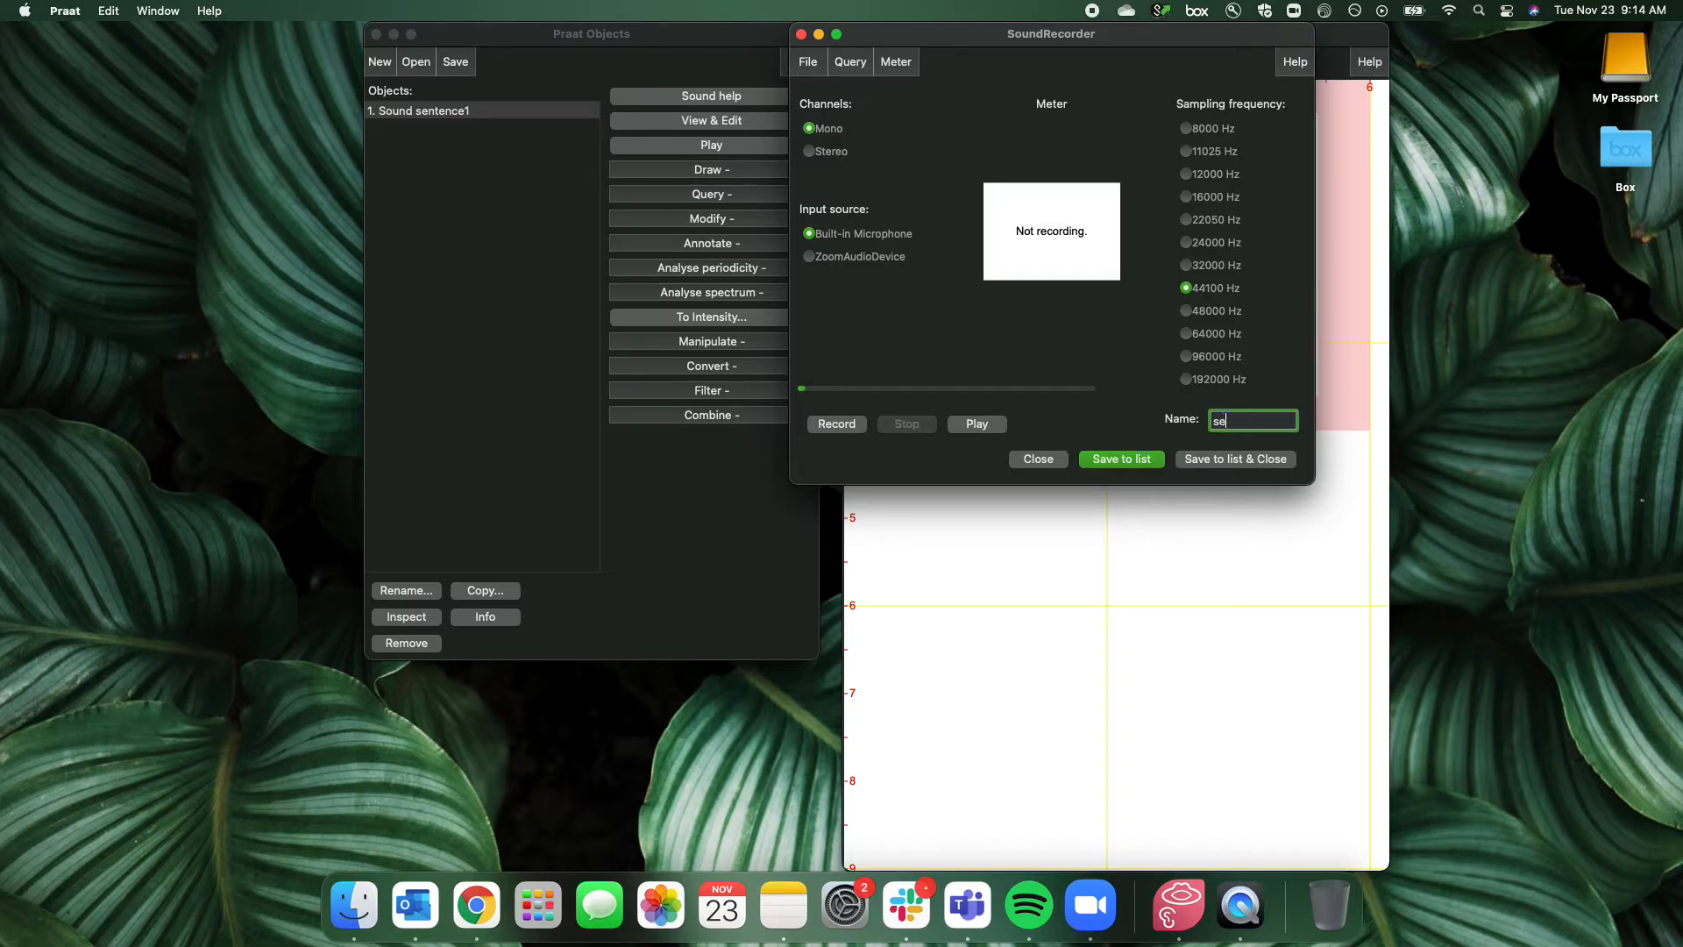
{"action": "type", "text": "ntence2"}
{"action": "left_click", "coordinate": [1118, 458]}
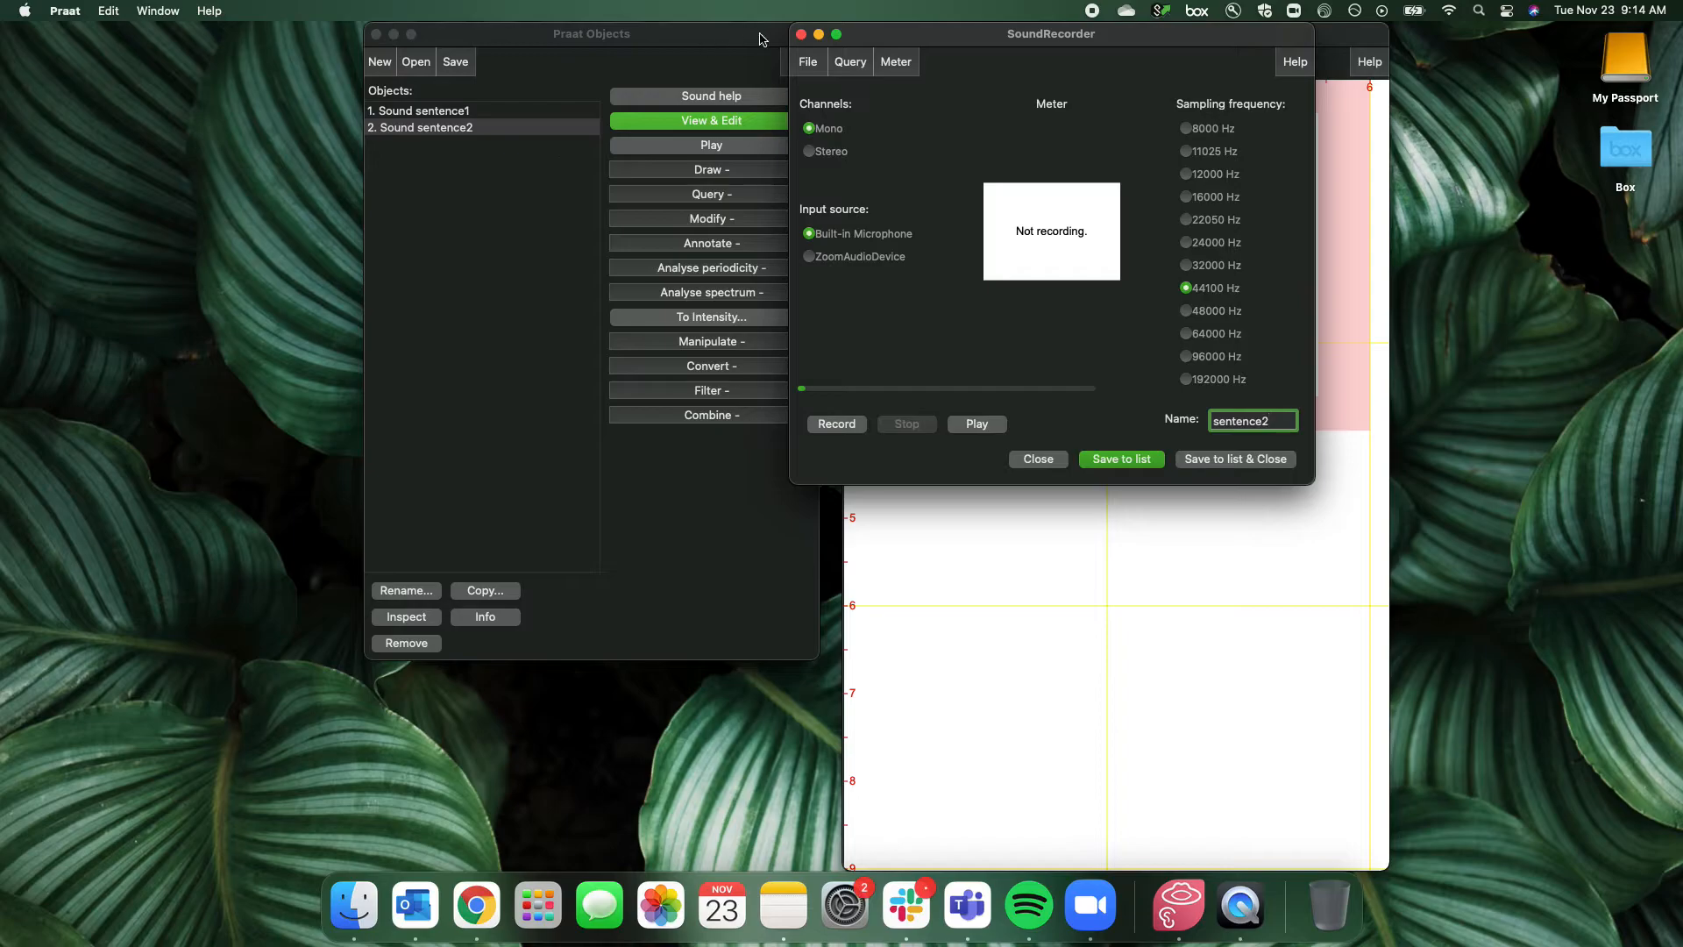
Close the sound recorder and view the waveform and spectrogram of sentence2, closing its editor when done
{"action": "left_click", "coordinate": [800, 35]}
{"action": "left_click", "coordinate": [718, 121]}
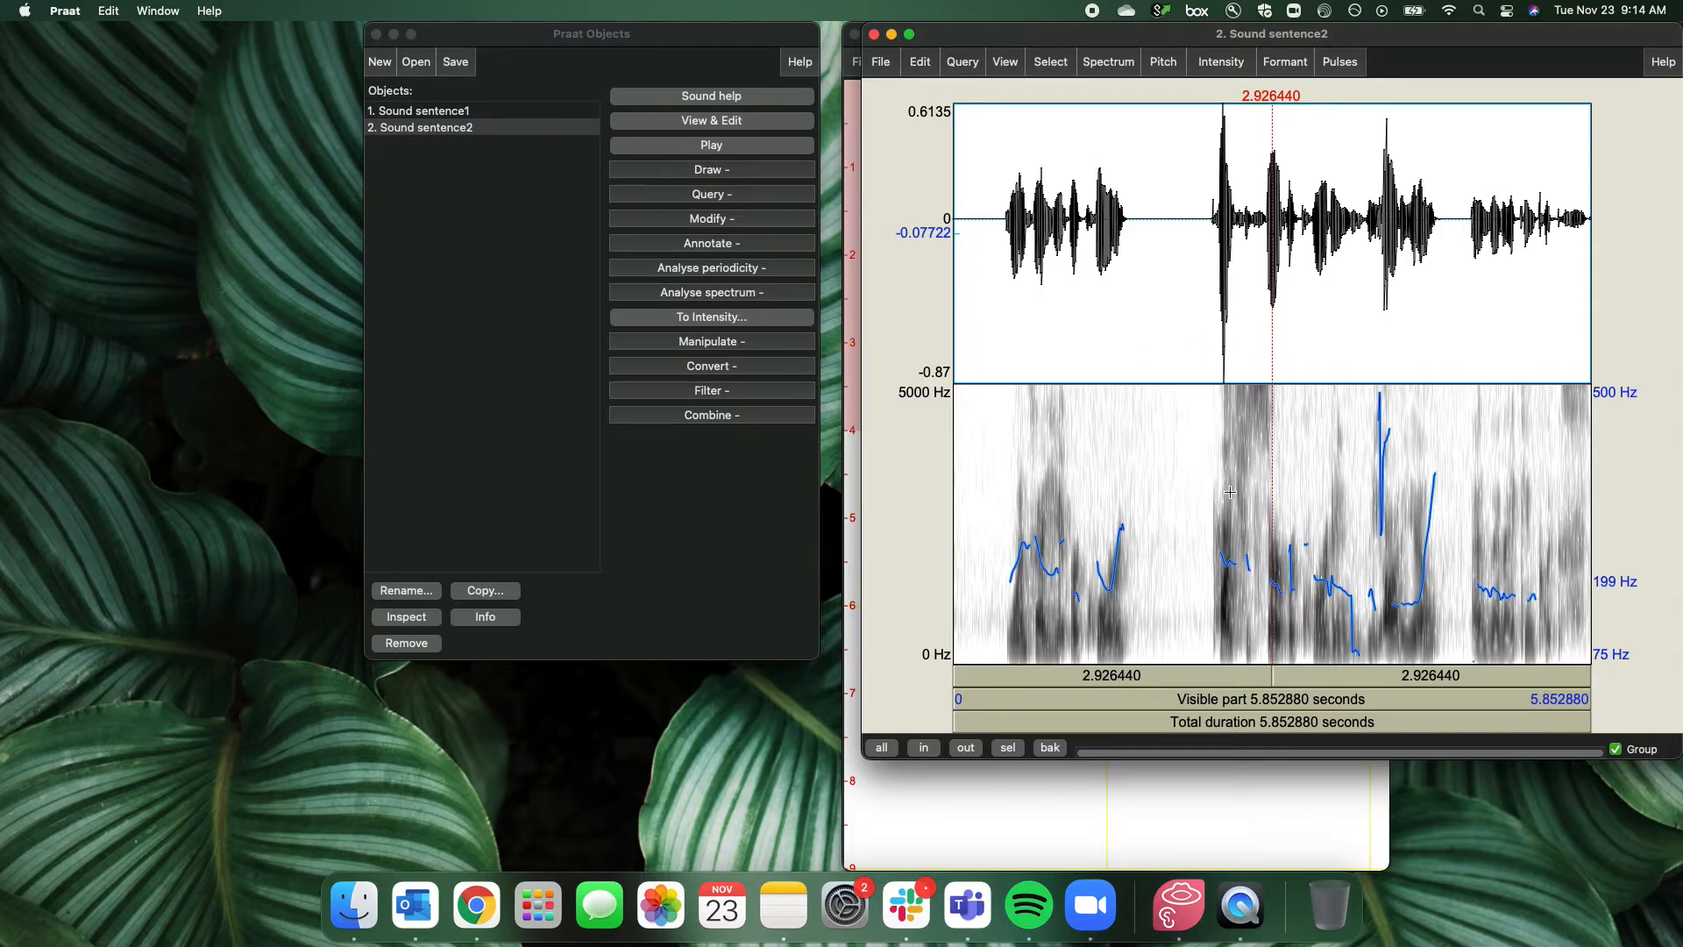
{"action": "left_click", "coordinate": [875, 36]}
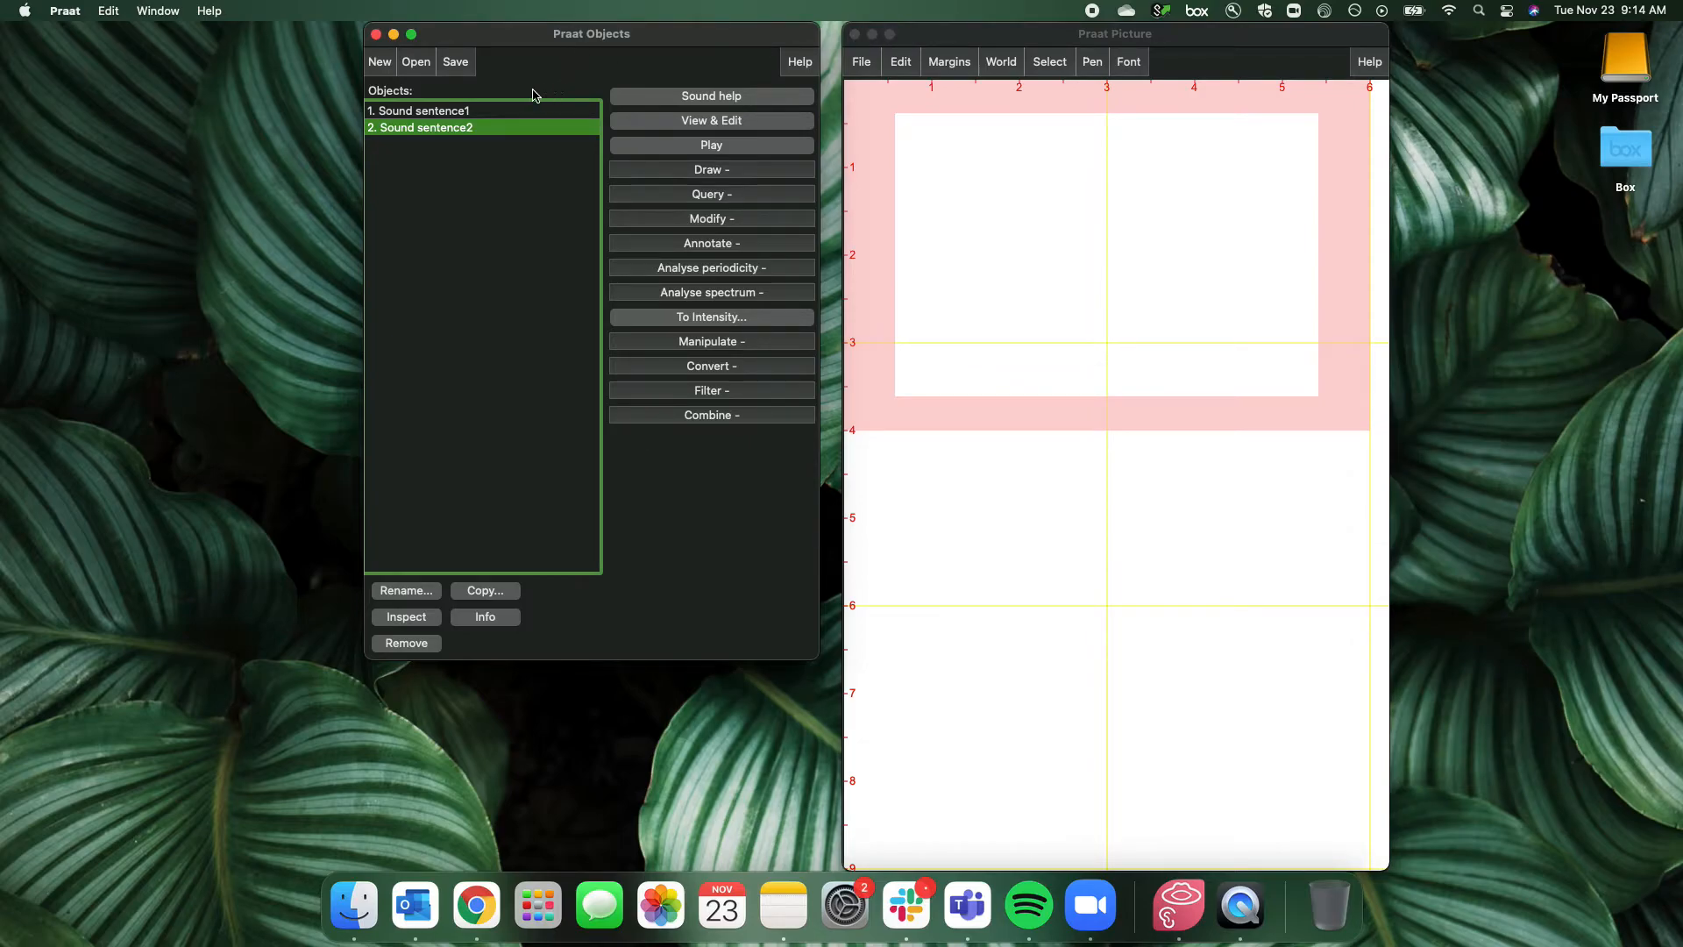
Start a TextGrid annotation for the sentence1 sound and select all its default tier names for replacement
{"action": "left_click", "coordinate": [426, 111]}
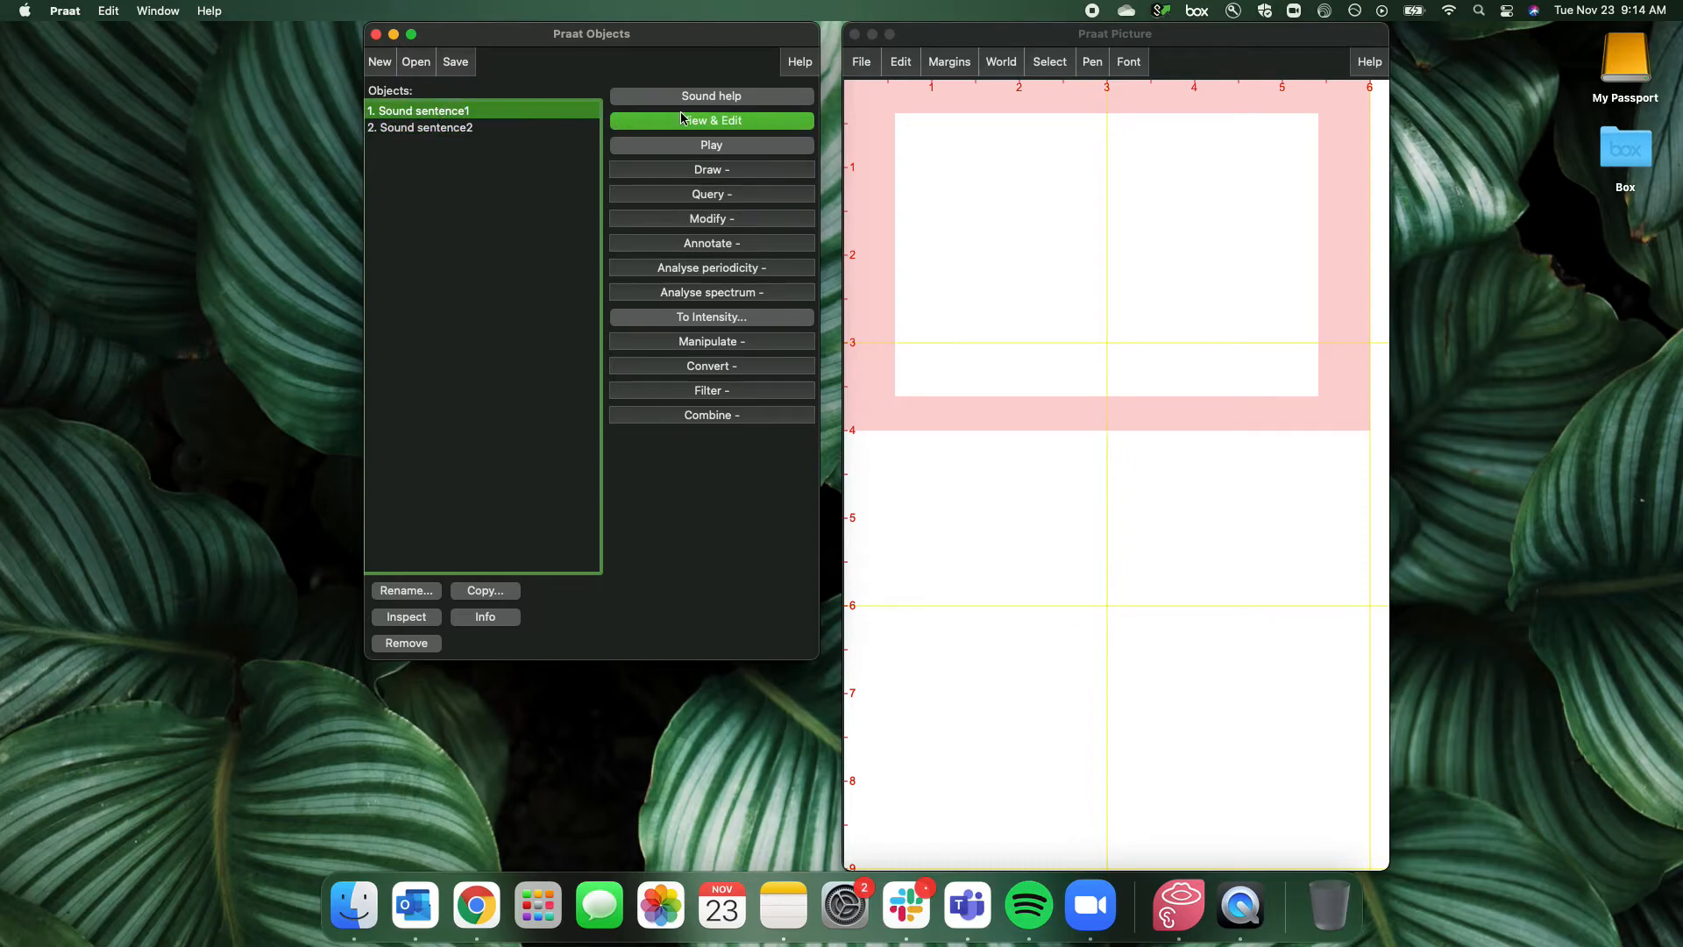
{"action": "left_click", "coordinate": [690, 244]}
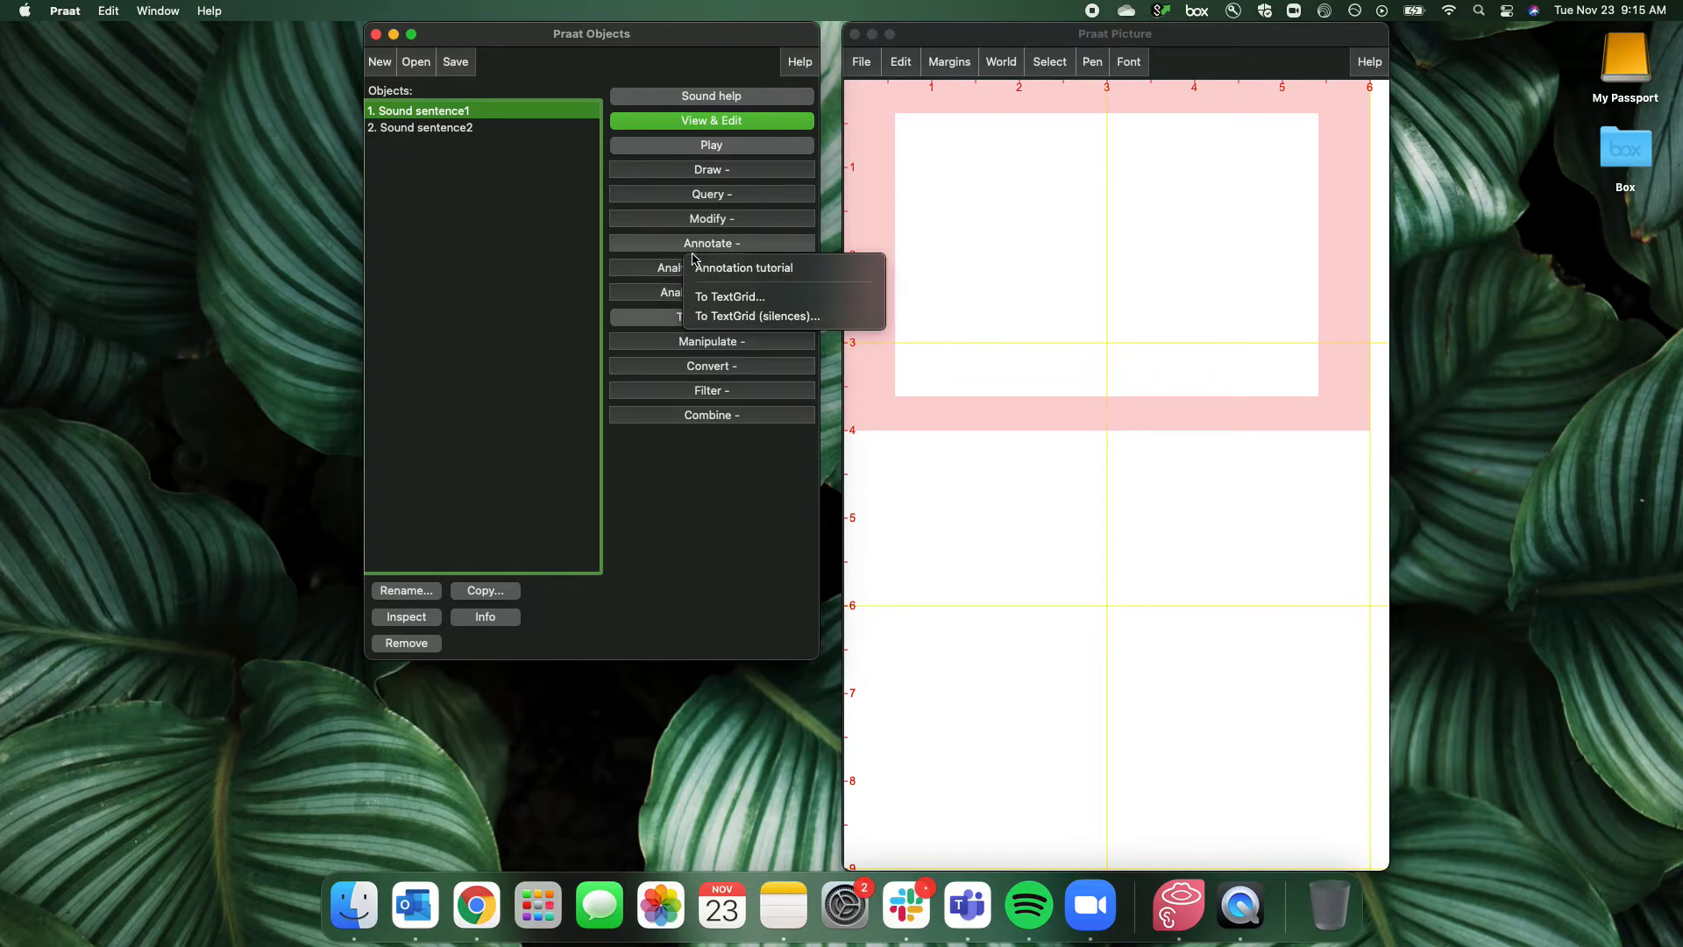
{"action": "left_click", "coordinate": [712, 297]}
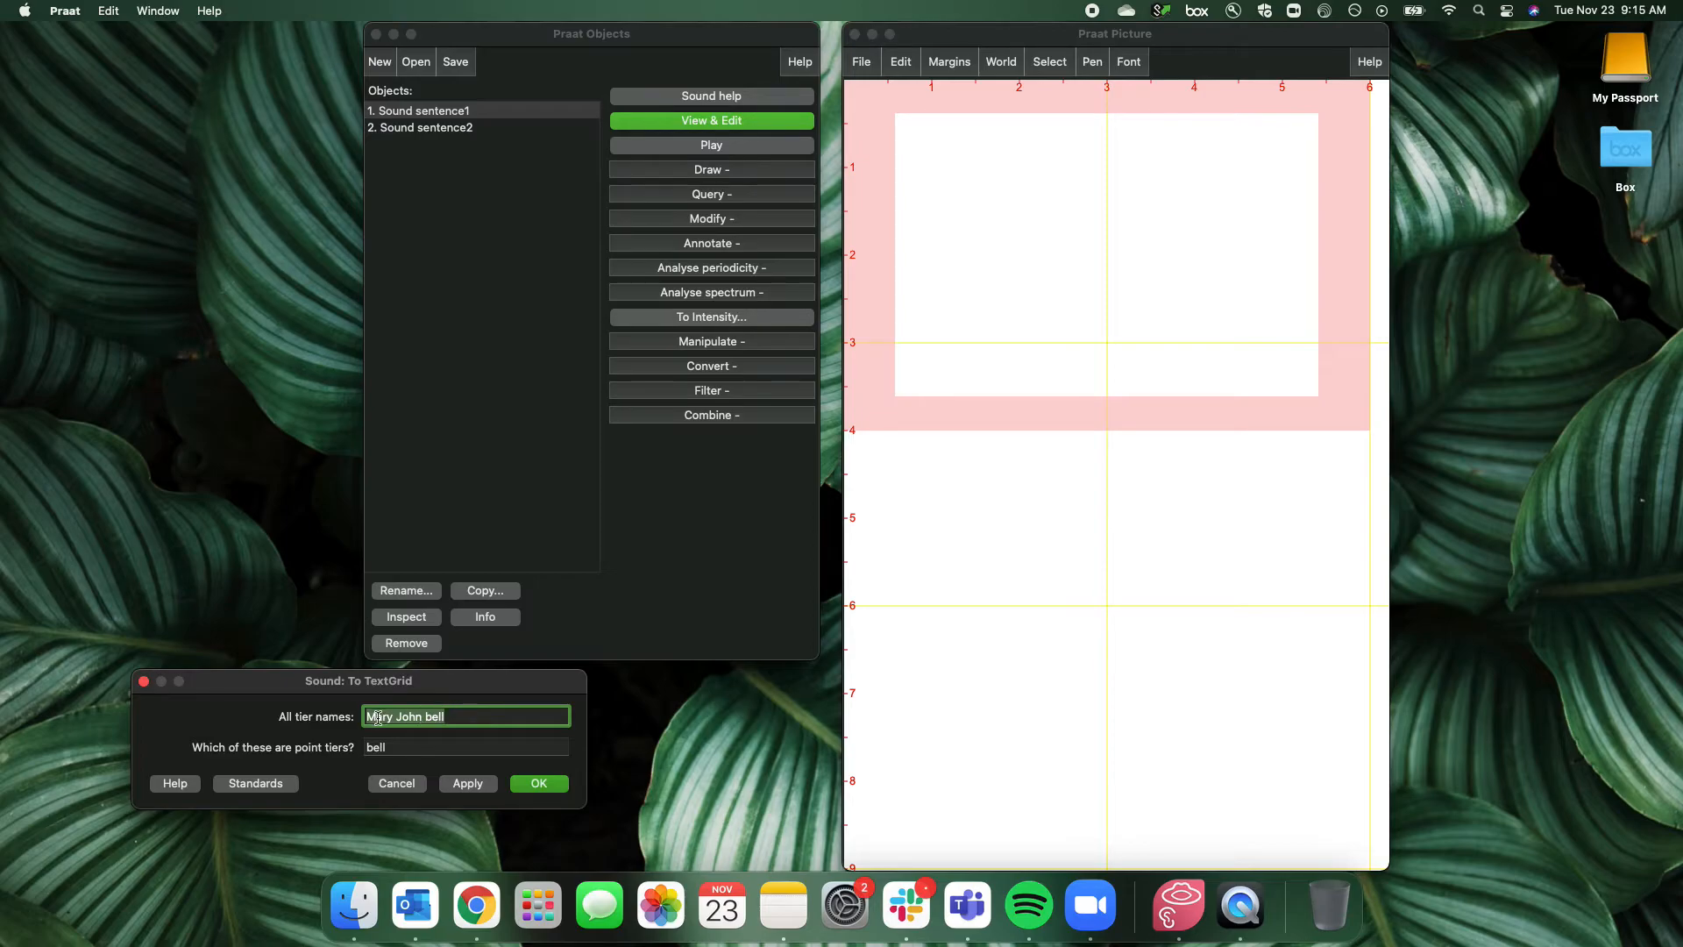
{"action": "left_click", "coordinate": [488, 717]}
{"action": "left_click_drag", "start_coordinate": [502, 718], "coordinate": [246, 690]}
{"action": "type", "text": "Adj Noun"}
{"action": "key", "text": "BackSpace"}
{"action": "key", "text": "BackSpace"}
{"action": "key", "text": "BackSpace"}
{"action": "key", "text": "BackSpace"}
{"action": "key", "text": "BackSpace"}
{"action": "key", "text": "BackSpace"}
{"action": "key", "text": "BackSpace"}
{"action": "key", "text": "BackSpace"}
Create the TextGrid with a single tier named Word and no point tiers
{"action": "type", "text": "Word"}
{"action": "key", "text": "Tab"}
{"action": "key", "text": "BackSpace"}
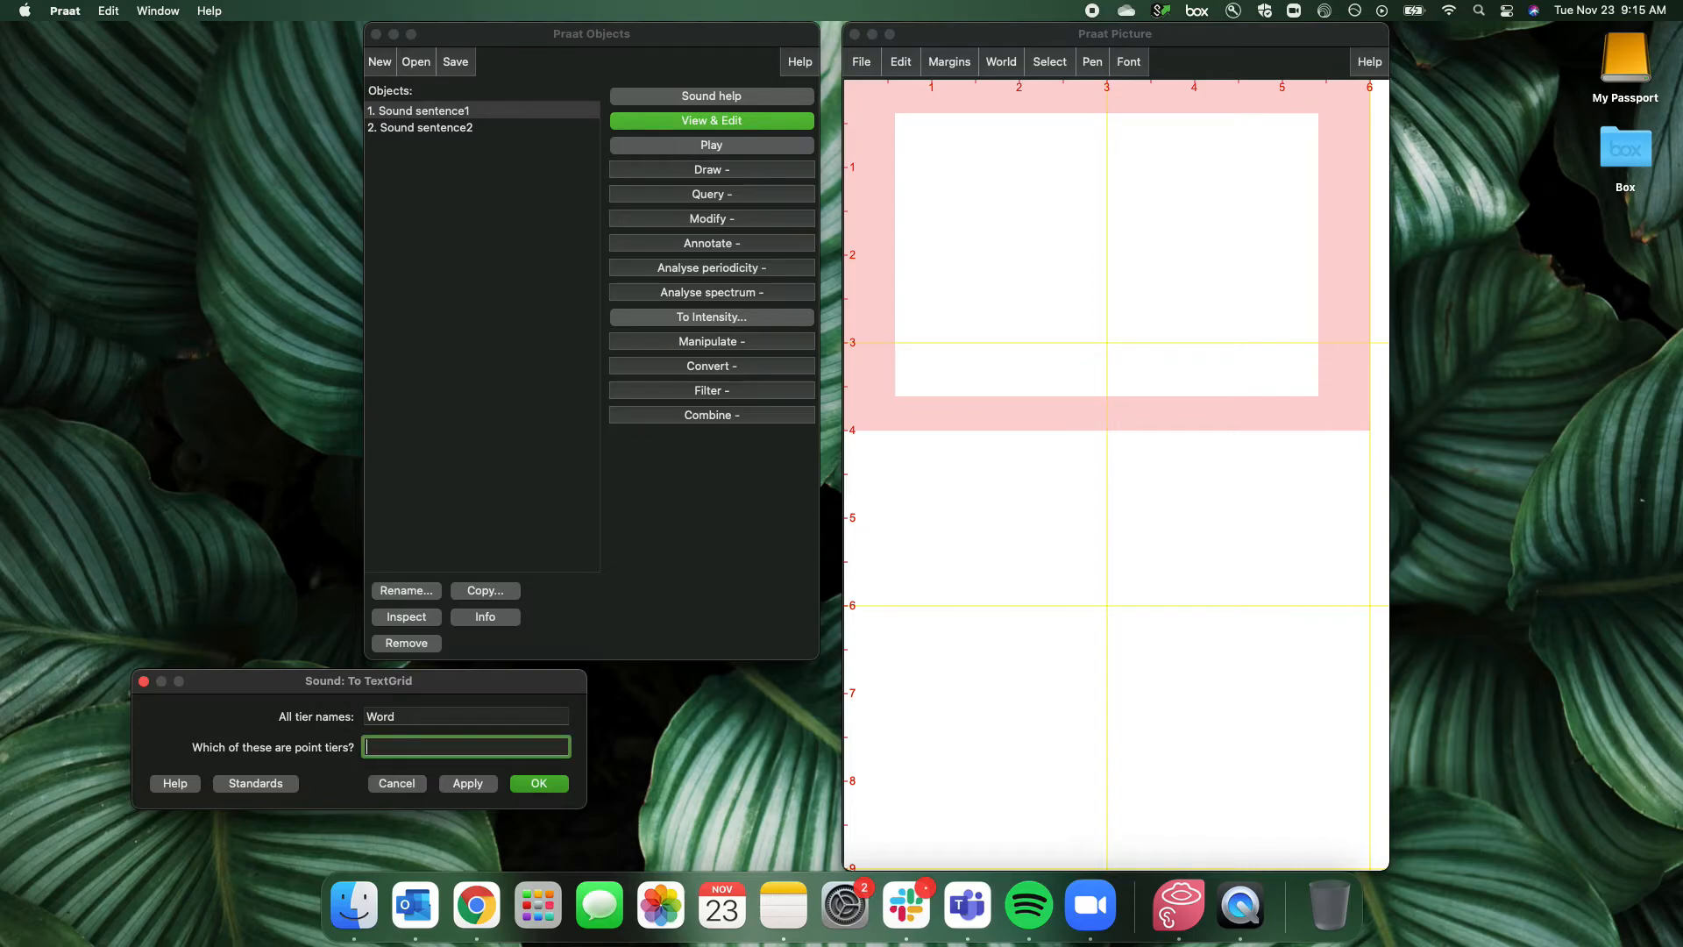
{"action": "left_click", "coordinate": [531, 786]}
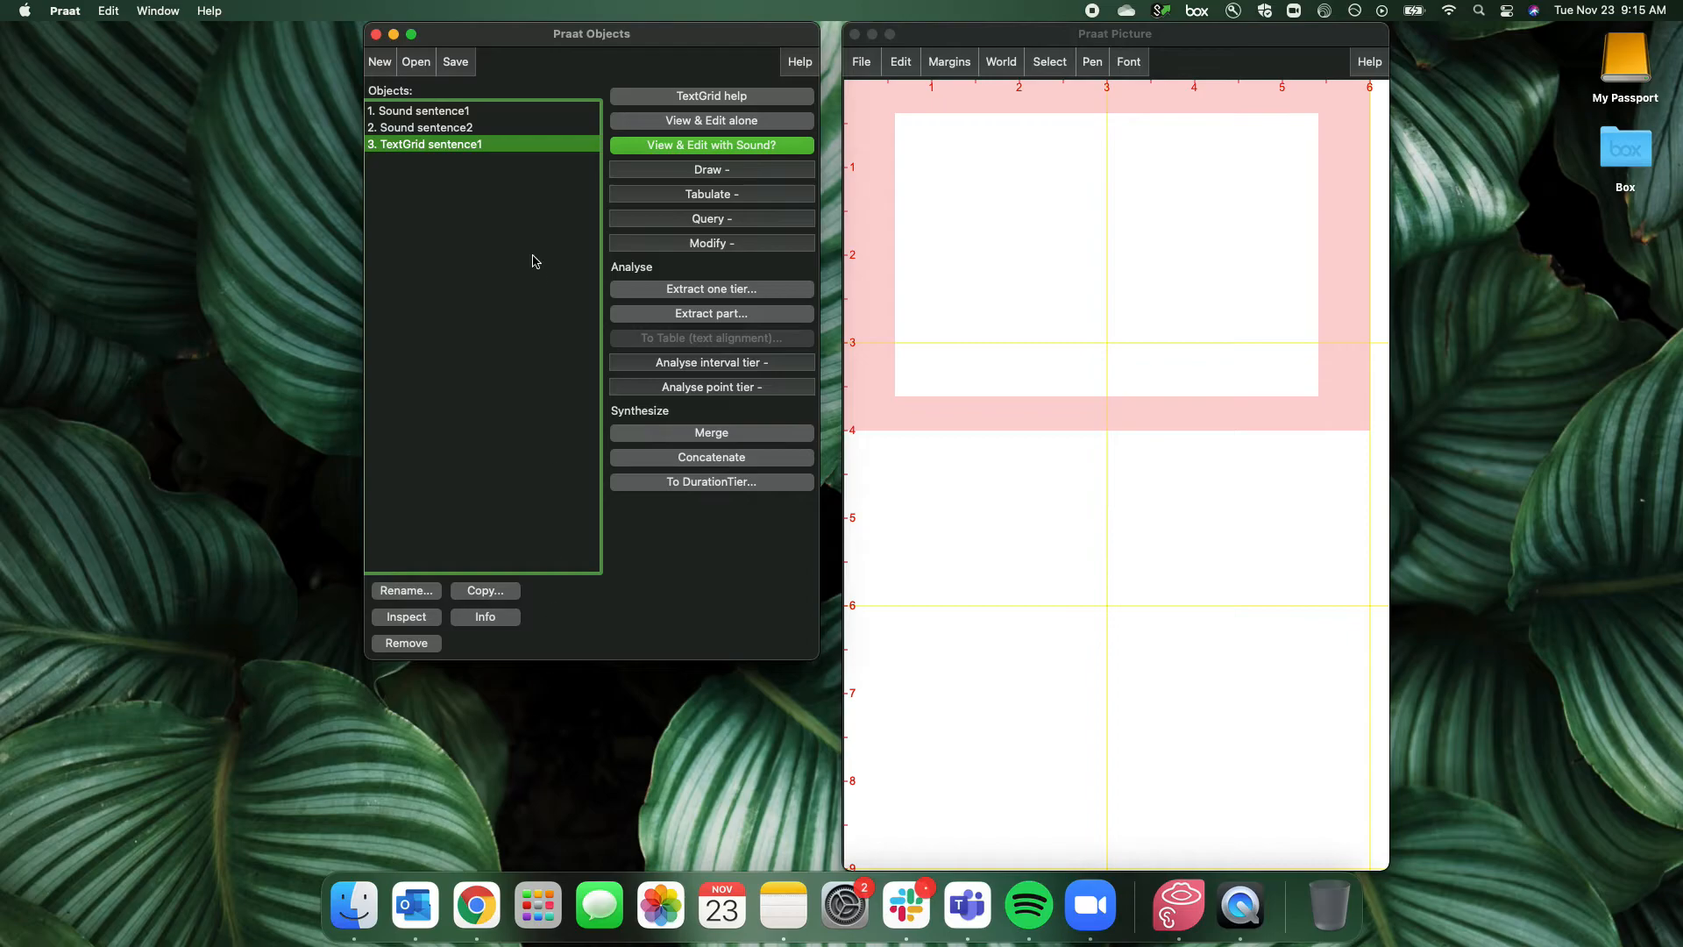
Open the sentence1 sound together with its TextGrid for viewing and editing
{"action": "left_click", "coordinate": [431, 113], "text": "super"}
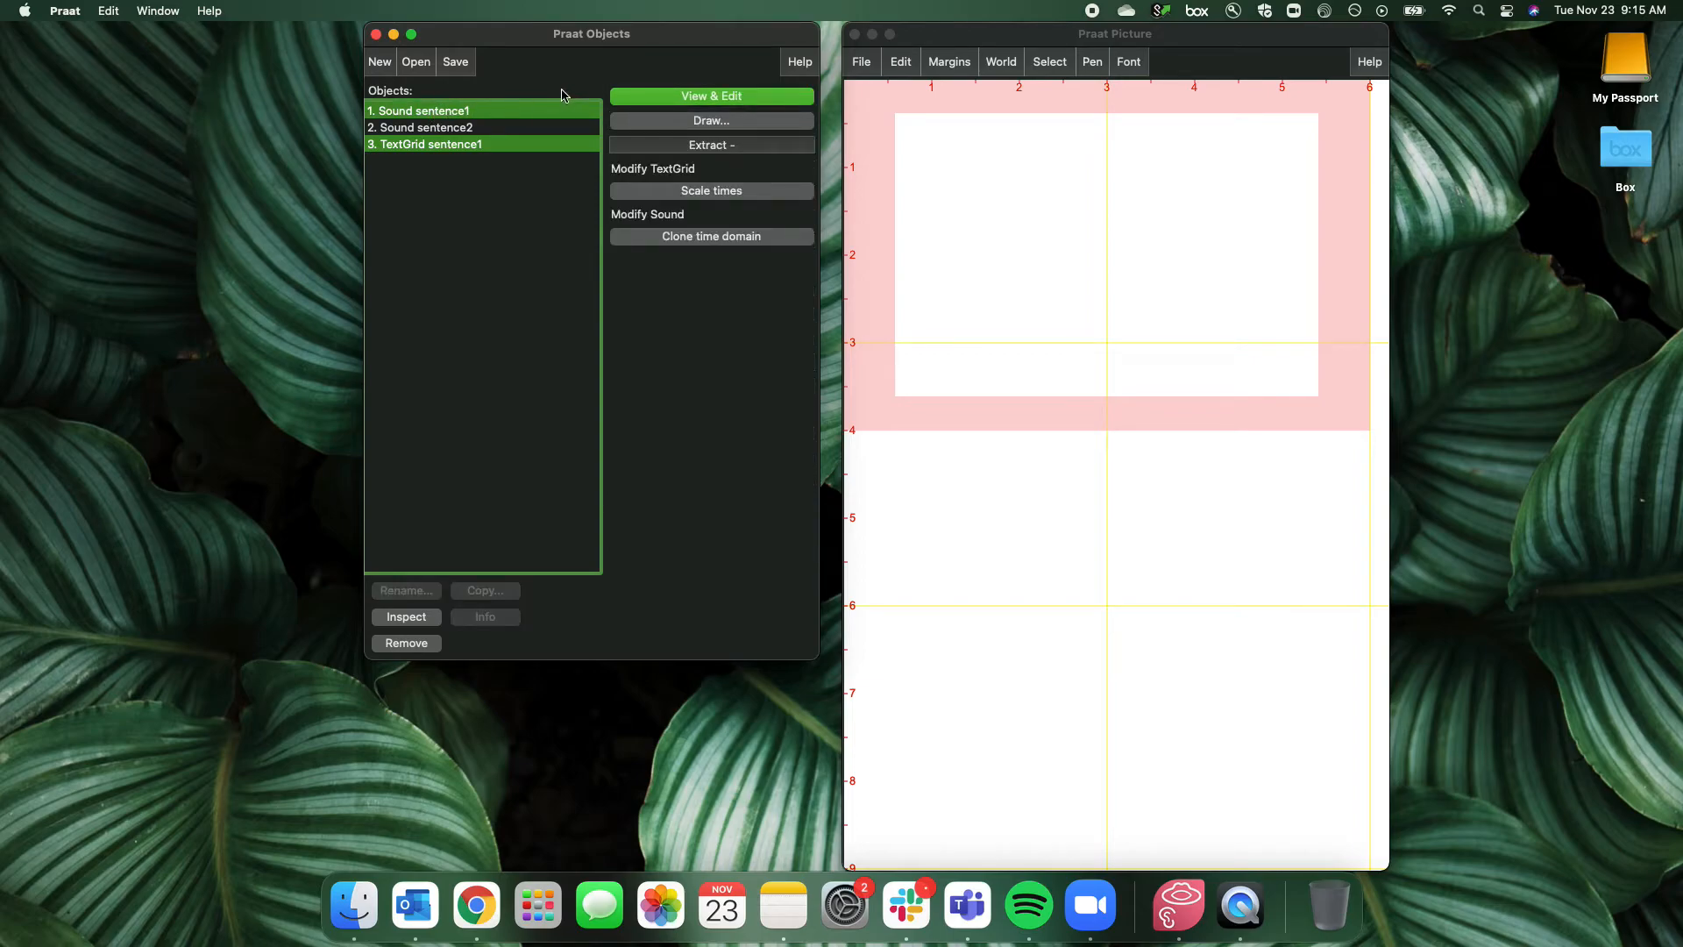
{"action": "left_click", "coordinate": [657, 99]}
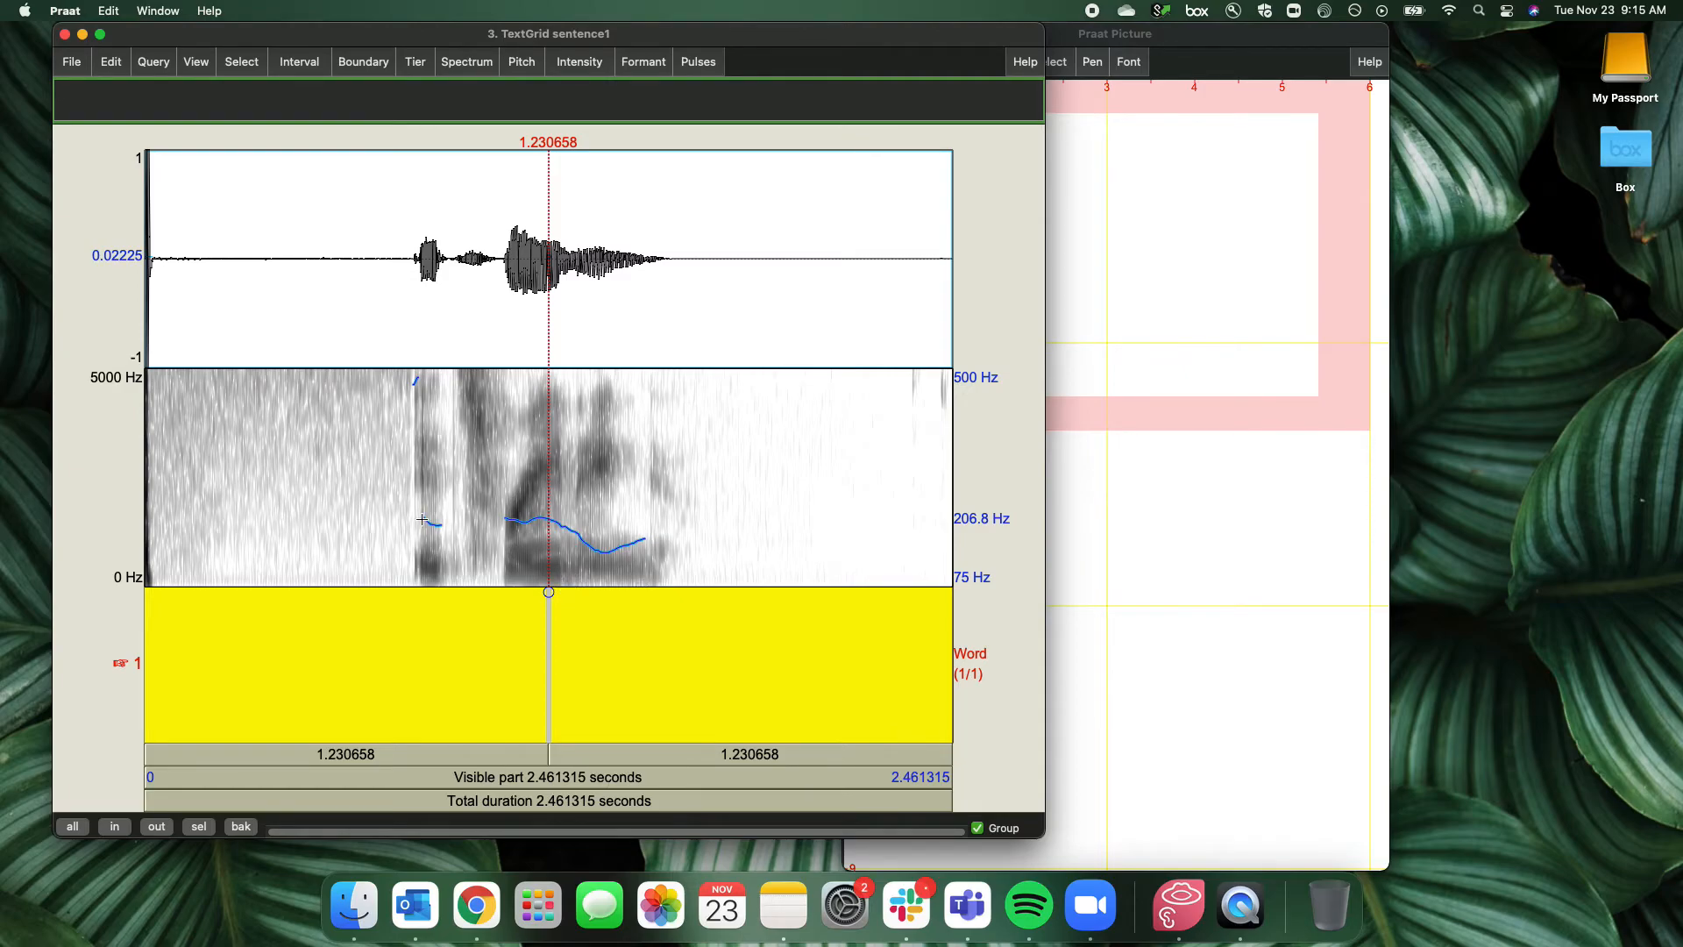
Add boundaries on the Word tier at the start and end of the speech, at about 0.81 s and 1.58 s
{"action": "left_click", "coordinate": [411, 466]}
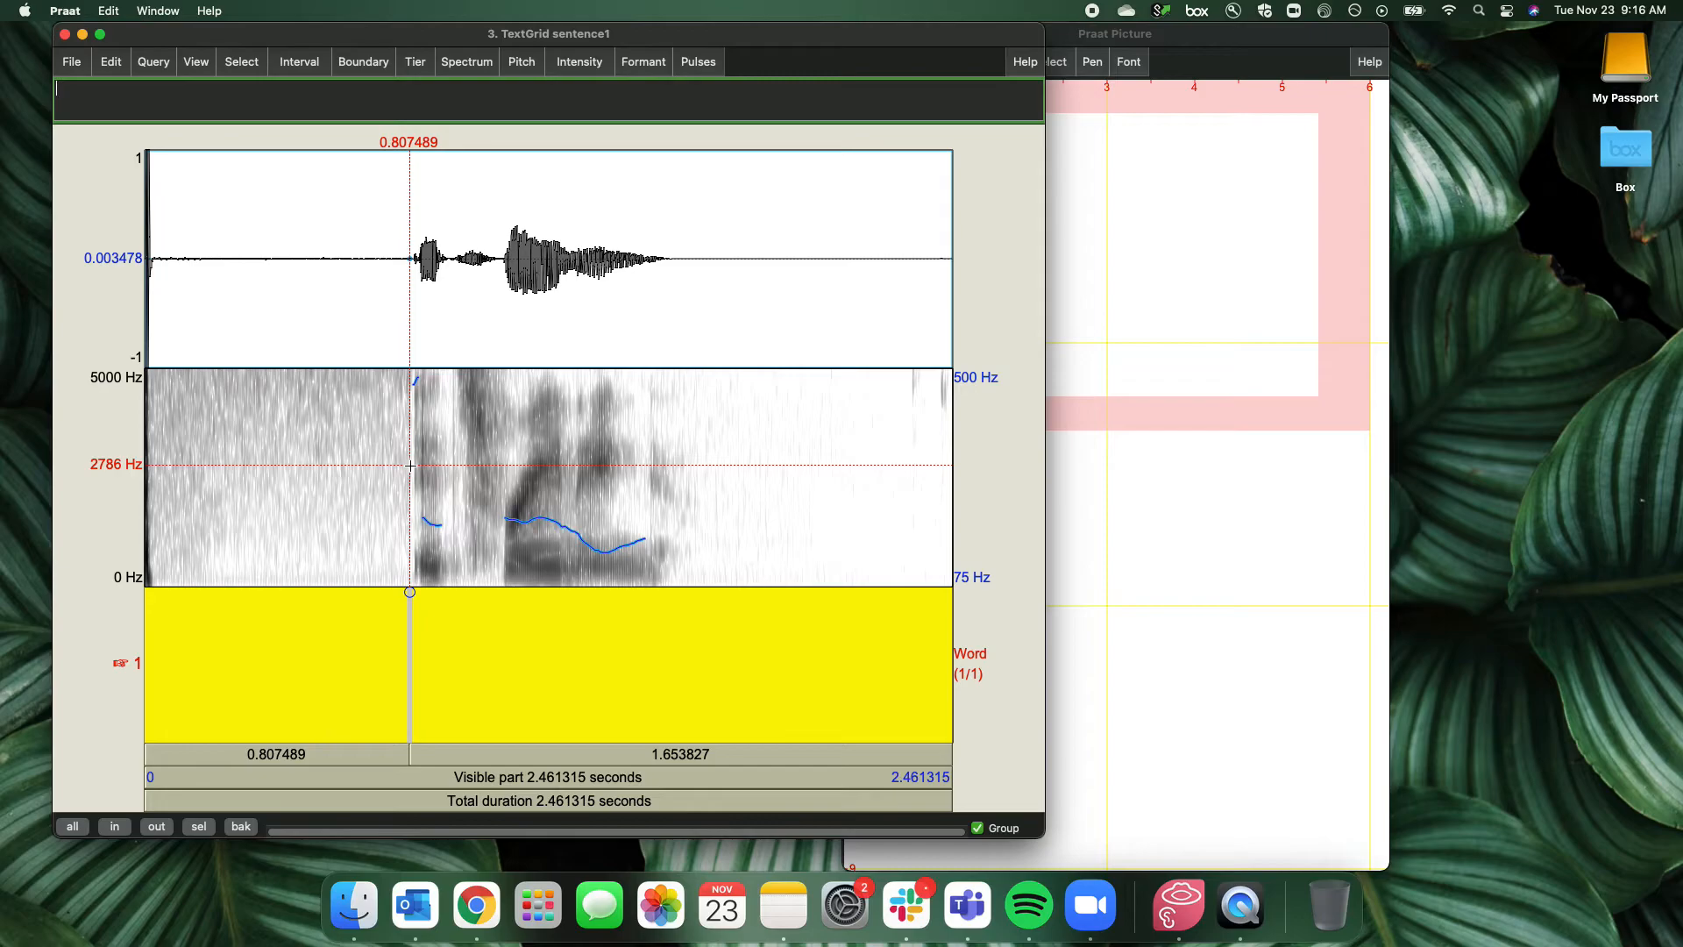
{"action": "key", "text": "Return"}
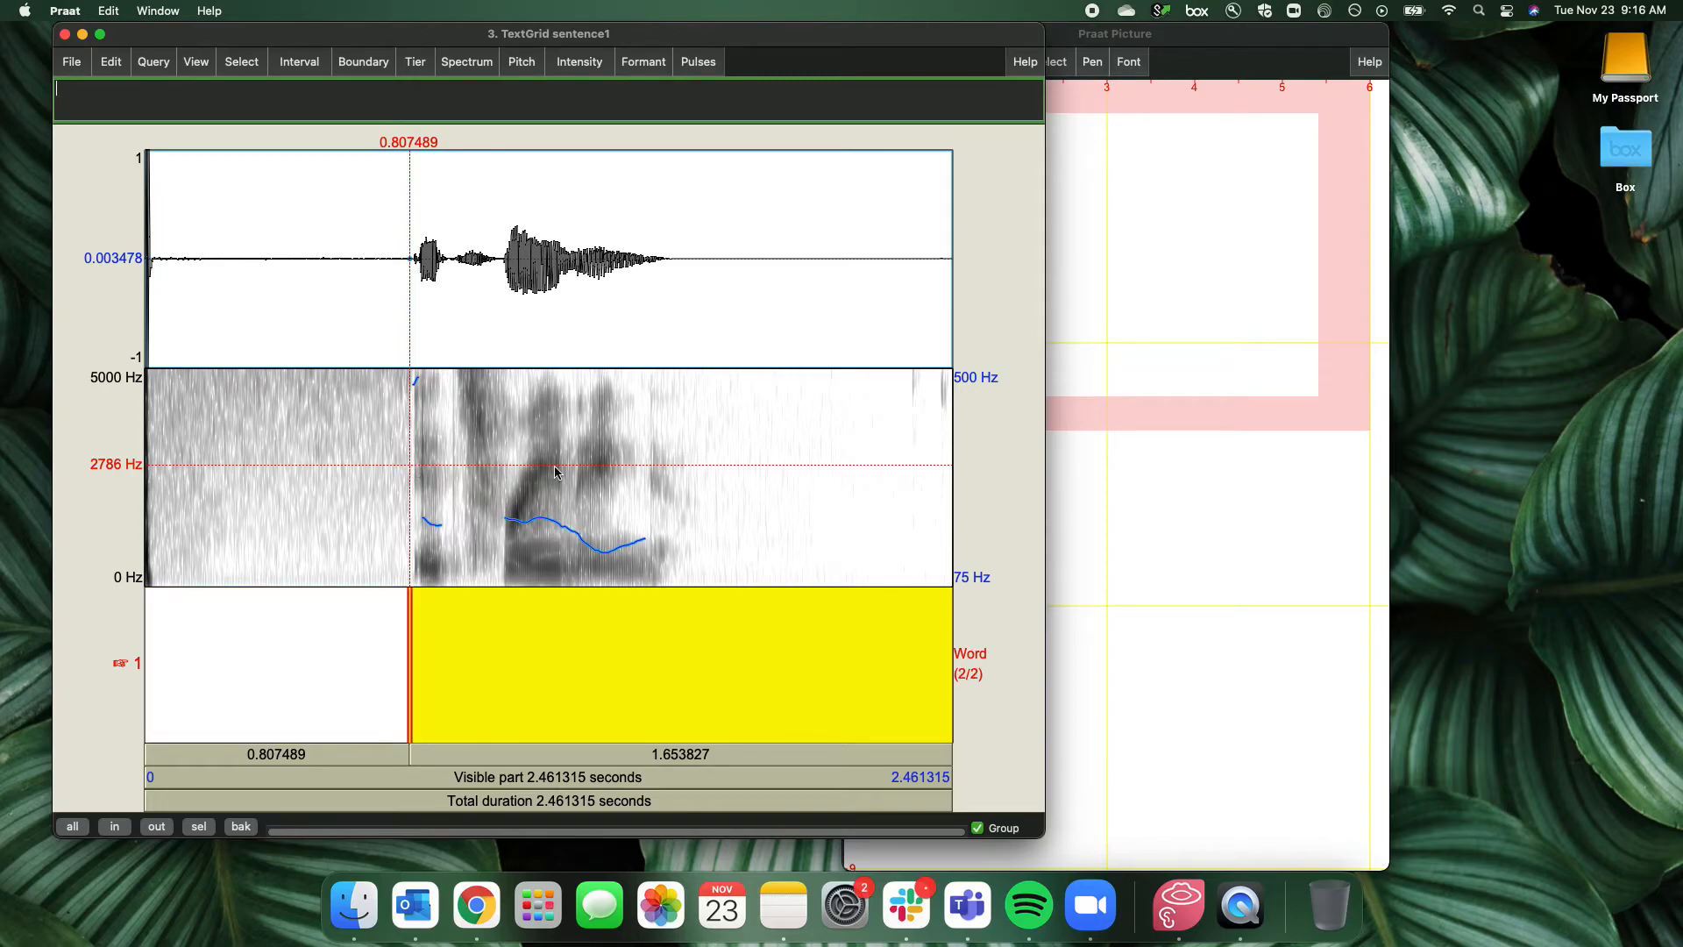
{"action": "left_click", "coordinate": [662, 474]}
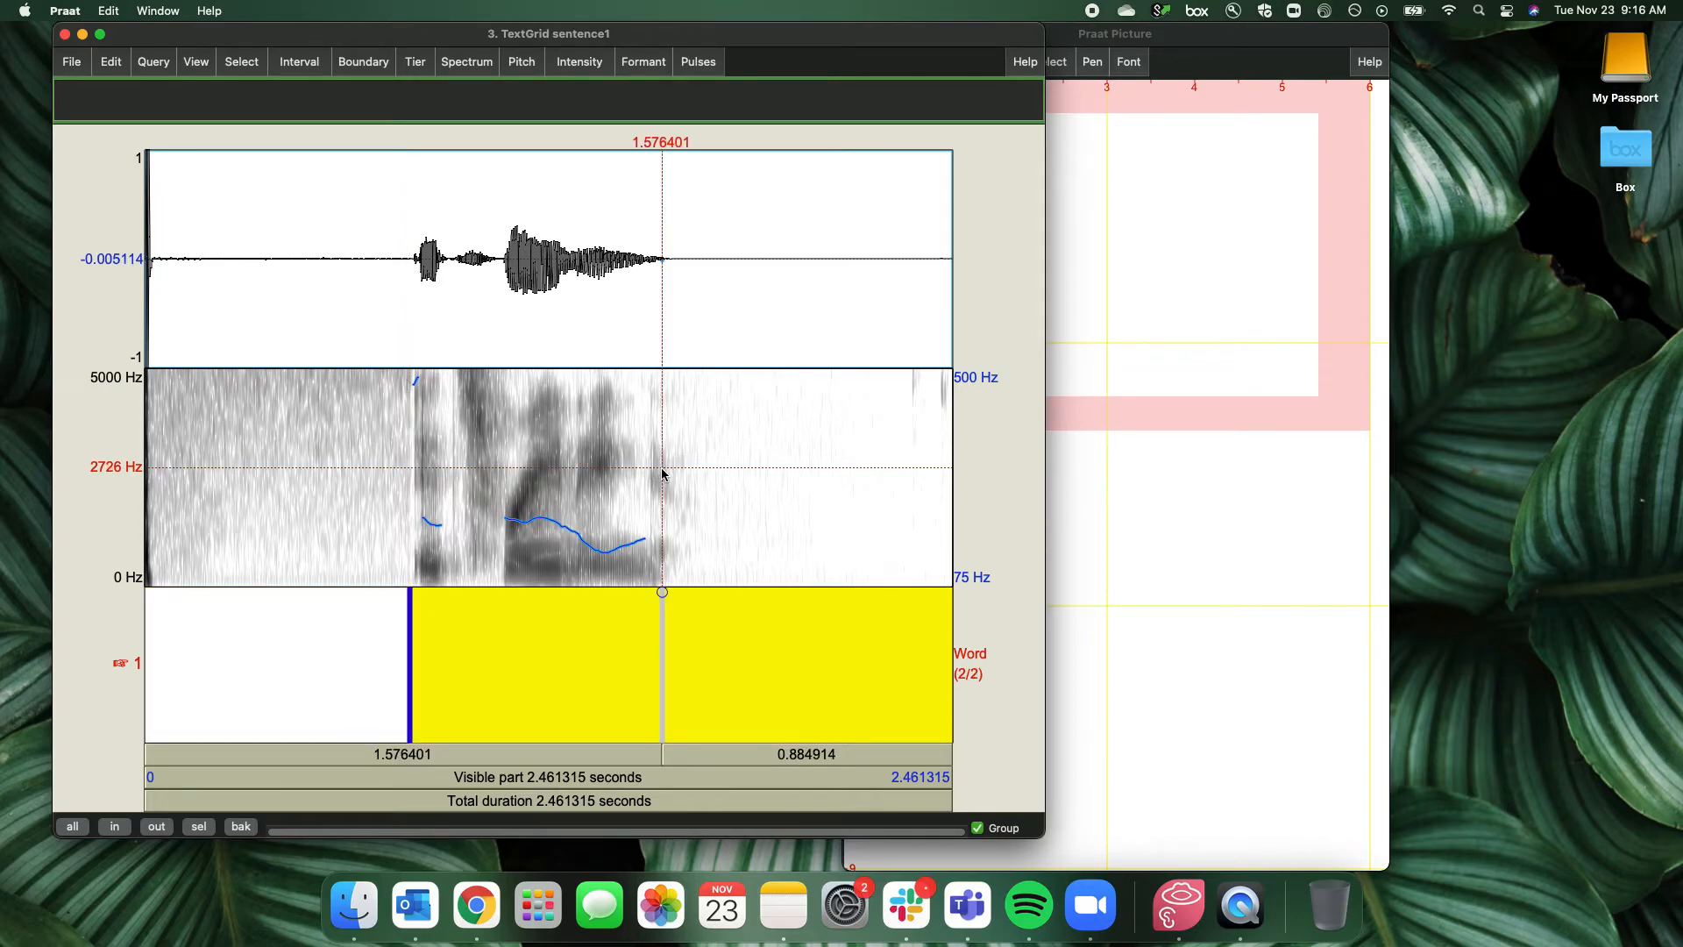
{"action": "key", "text": "Return"}
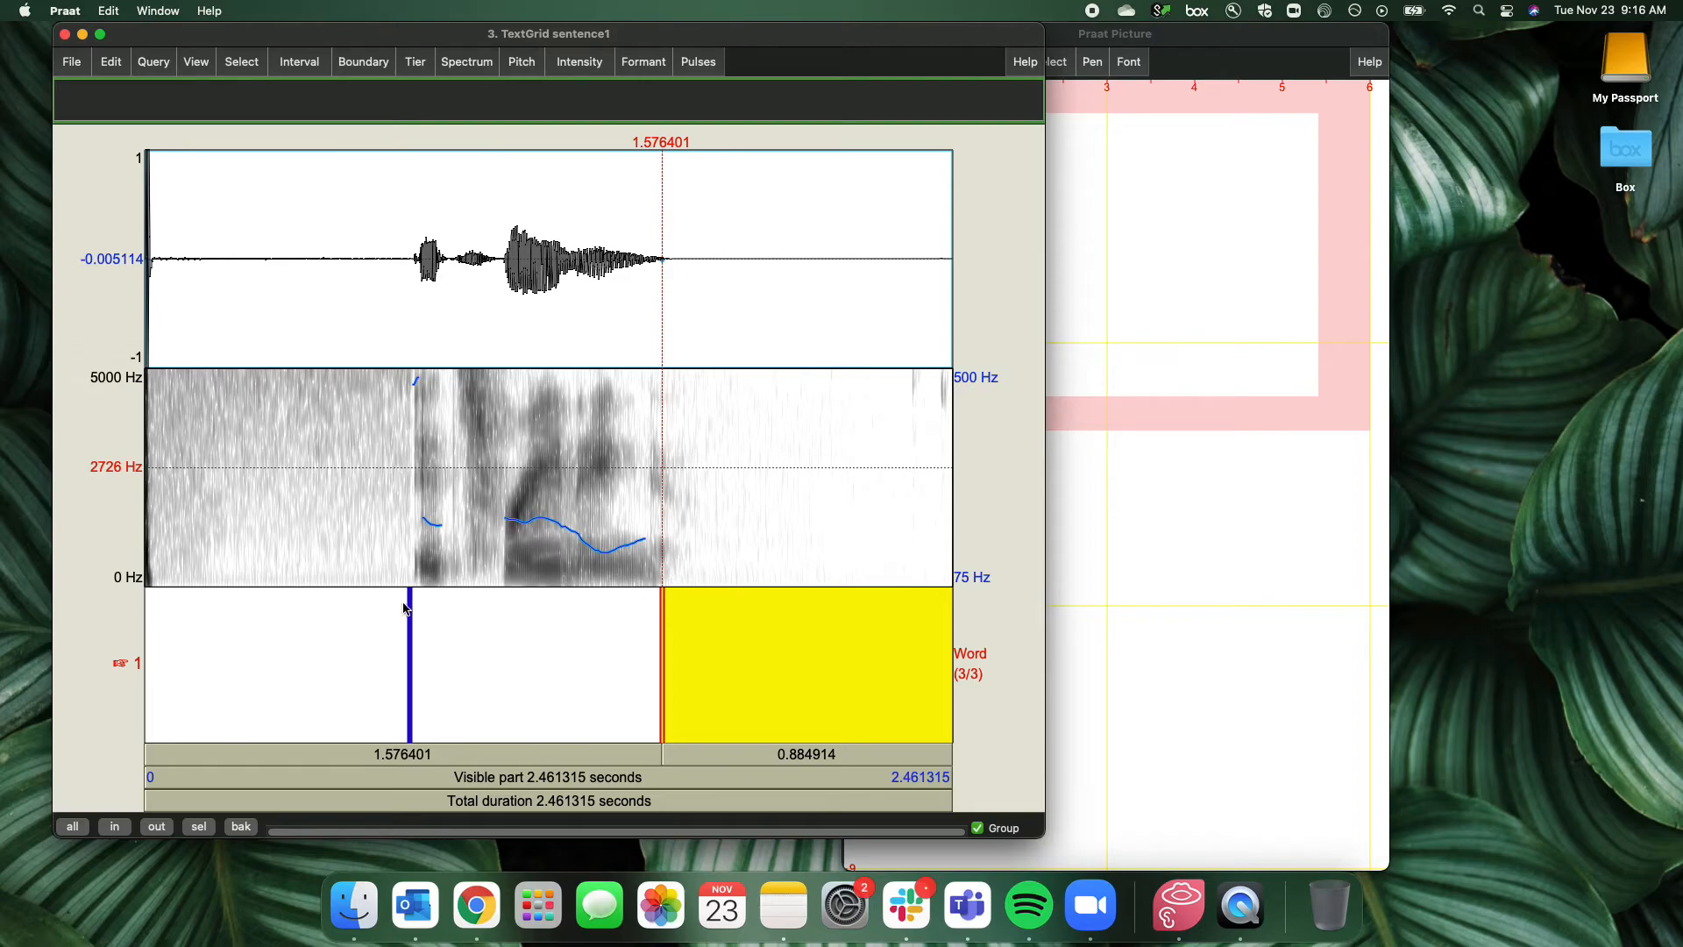
Label the Word-tier interval between the two boundaries "it's raining" and play that interval
{"action": "left_click", "coordinate": [526, 641]}
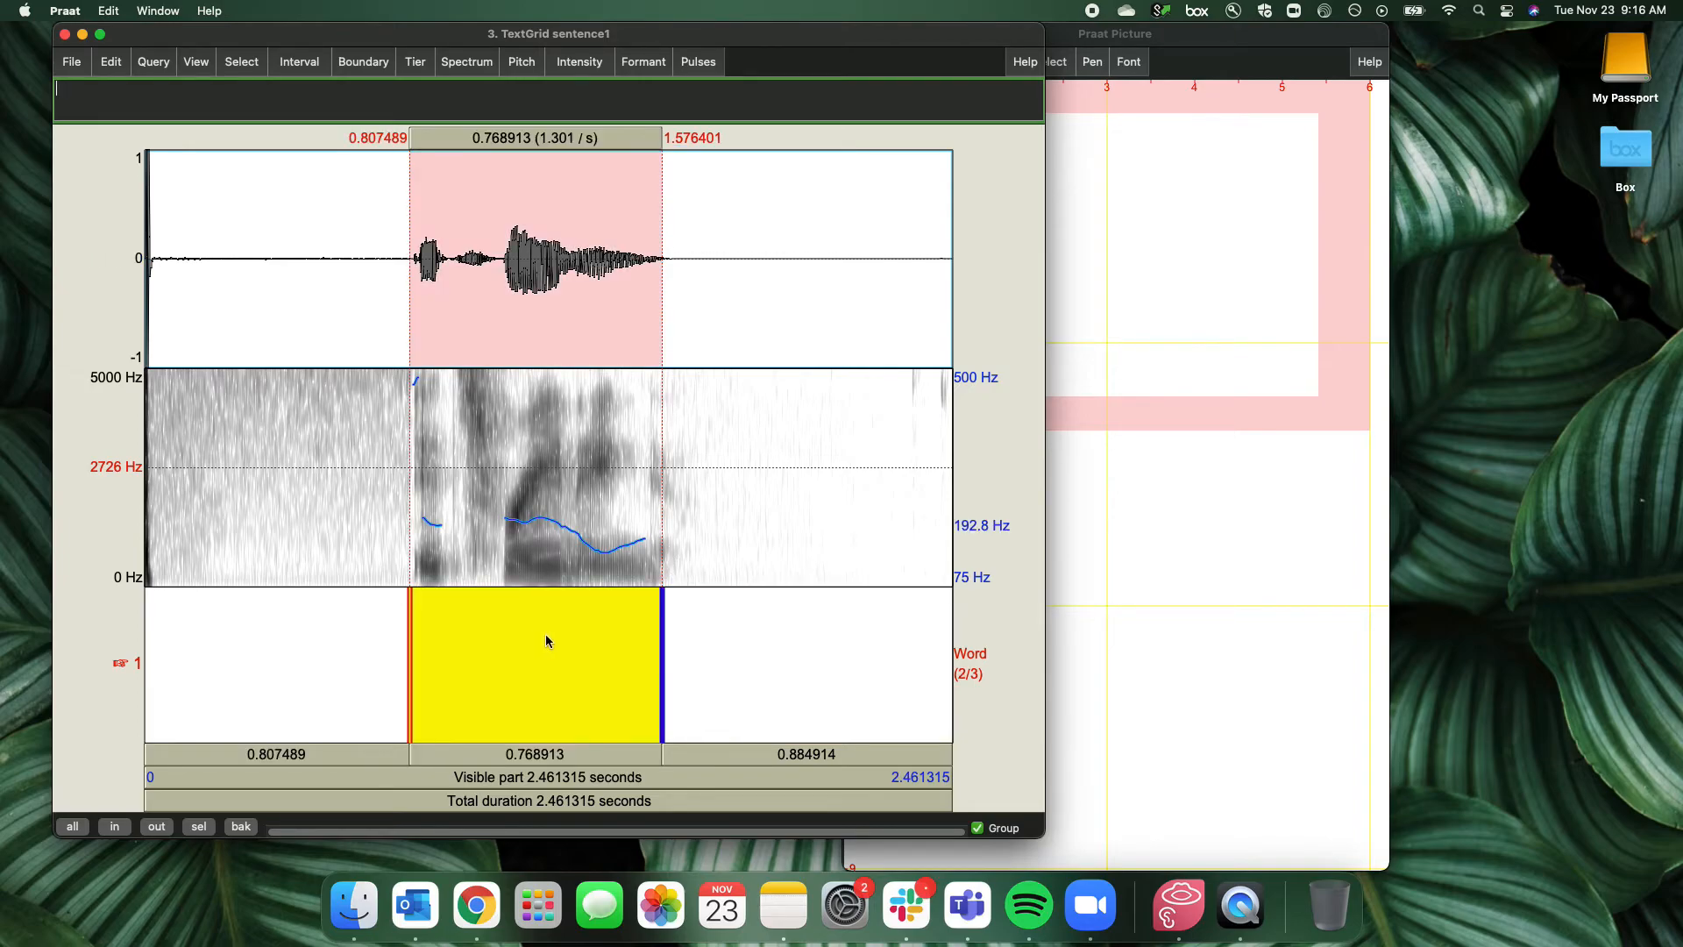
{"action": "type", "text": "it's raining"}
{"action": "left_click", "coordinate": [527, 762]}
Clear the "it's raining" label from the speech interval
{"action": "key", "text": "BackSpace"}
{"action": "key", "text": "BackSpace"}
{"action": "key", "text": "BackSpace"}
{"action": "key", "text": "BackSpace"}
{"action": "key", "text": "BackSpace"}
{"action": "key", "text": "BackSpace"}
{"action": "key", "text": "BackSpace"}
{"action": "key", "text": "BackSpace"}
{"action": "key", "text": "BackSpace"}
{"action": "key", "text": "BackSpace"}
{"action": "key", "text": "BackSpace"}
{"action": "key", "text": "BackSpace"}
Move the end boundary of the speech interval back to about 1.08 s and label the shortened interval "it's"
{"action": "left_click_drag", "start_coordinate": [662, 644], "coordinate": [499, 711]}
{"action": "left_click", "coordinate": [485, 644]}
{"action": "left_click", "coordinate": [474, 675]}
{"action": "left_click", "coordinate": [468, 675]}
{"action": "left_click", "coordinate": [472, 736]}
{"action": "type", "text": "it's"}
Add a Word-tier boundary at the end of the speech, at about 1.57 s, and label the second word's interval "raining"
{"action": "left_click", "coordinate": [664, 570]}
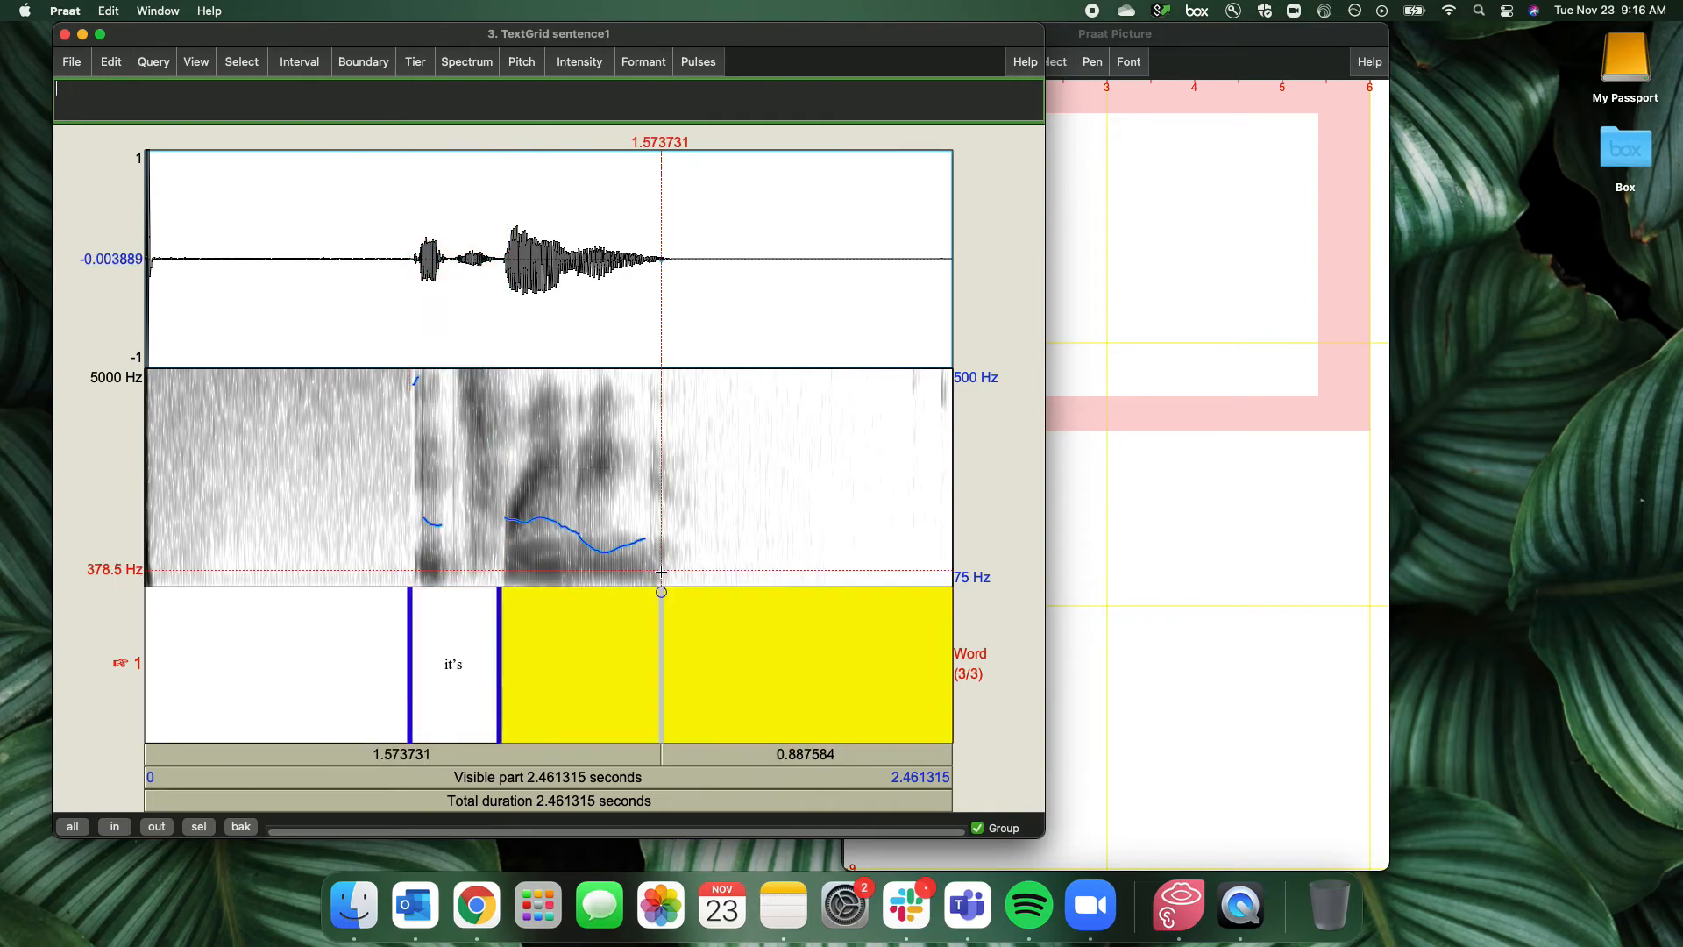
{"action": "key", "text": "Return"}
{"action": "left_click", "coordinate": [596, 707]}
{"action": "type", "text": "raining"}
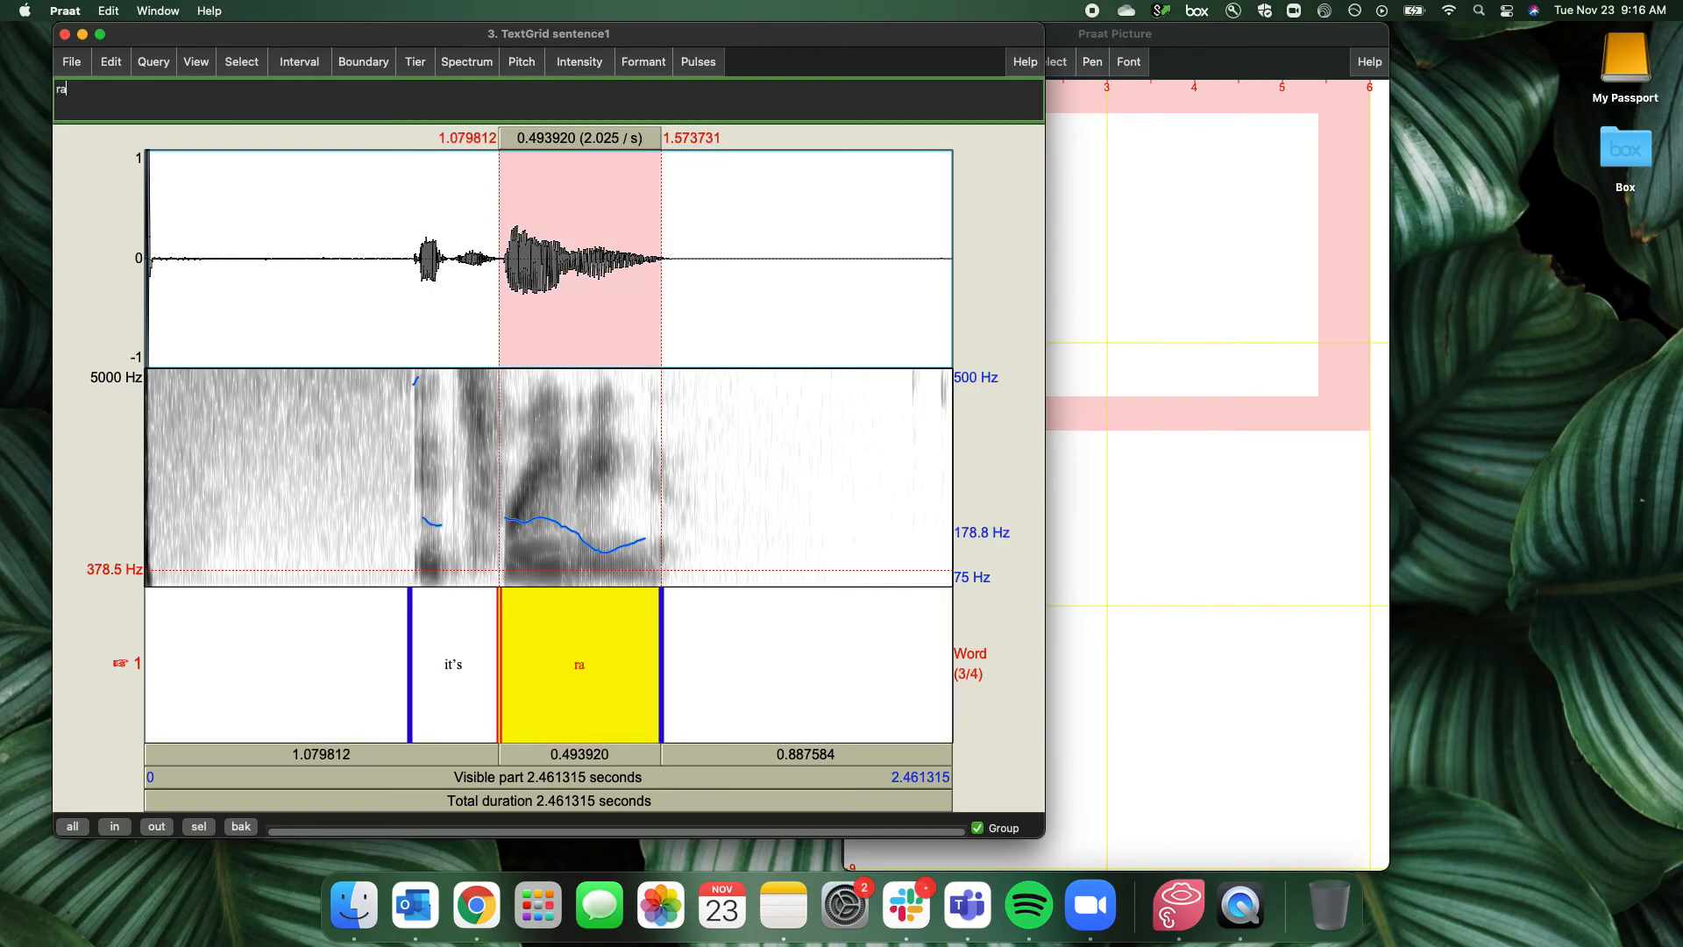
Play the "it's" and "raining" intervals separately to check them, and close the TextGrid editor
{"action": "left_click", "coordinate": [456, 759]}
{"action": "left_click", "coordinate": [461, 714]}
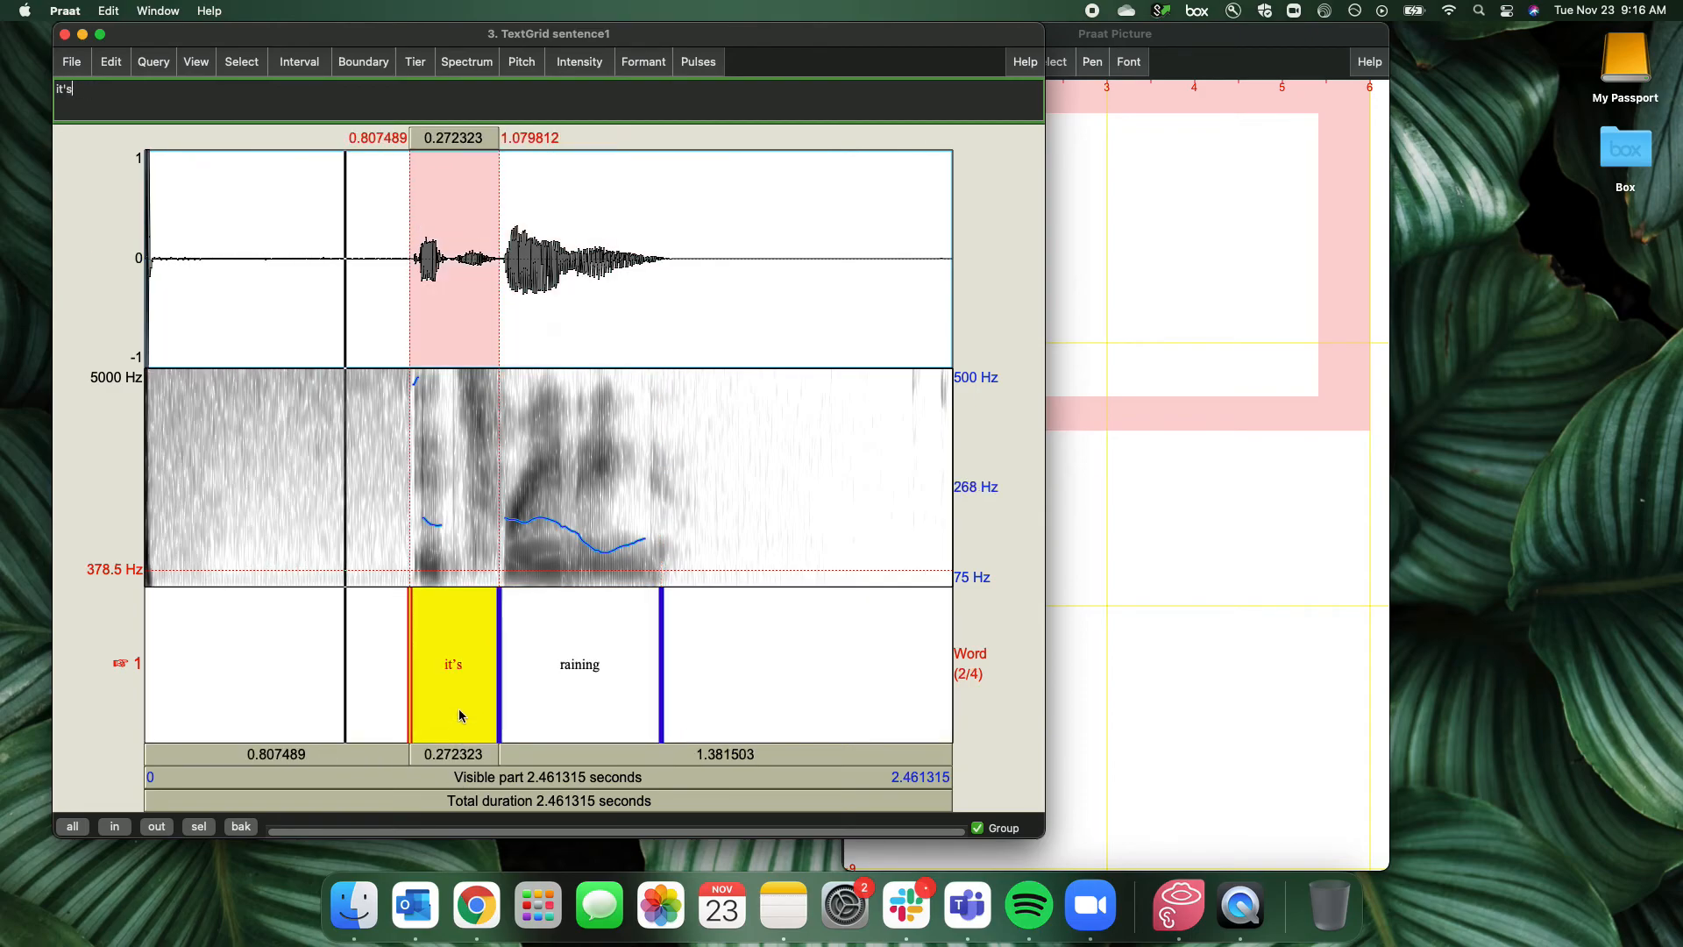
{"action": "left_click", "coordinate": [455, 757]}
{"action": "left_click", "coordinate": [525, 738]}
{"action": "left_click", "coordinate": [521, 758]}
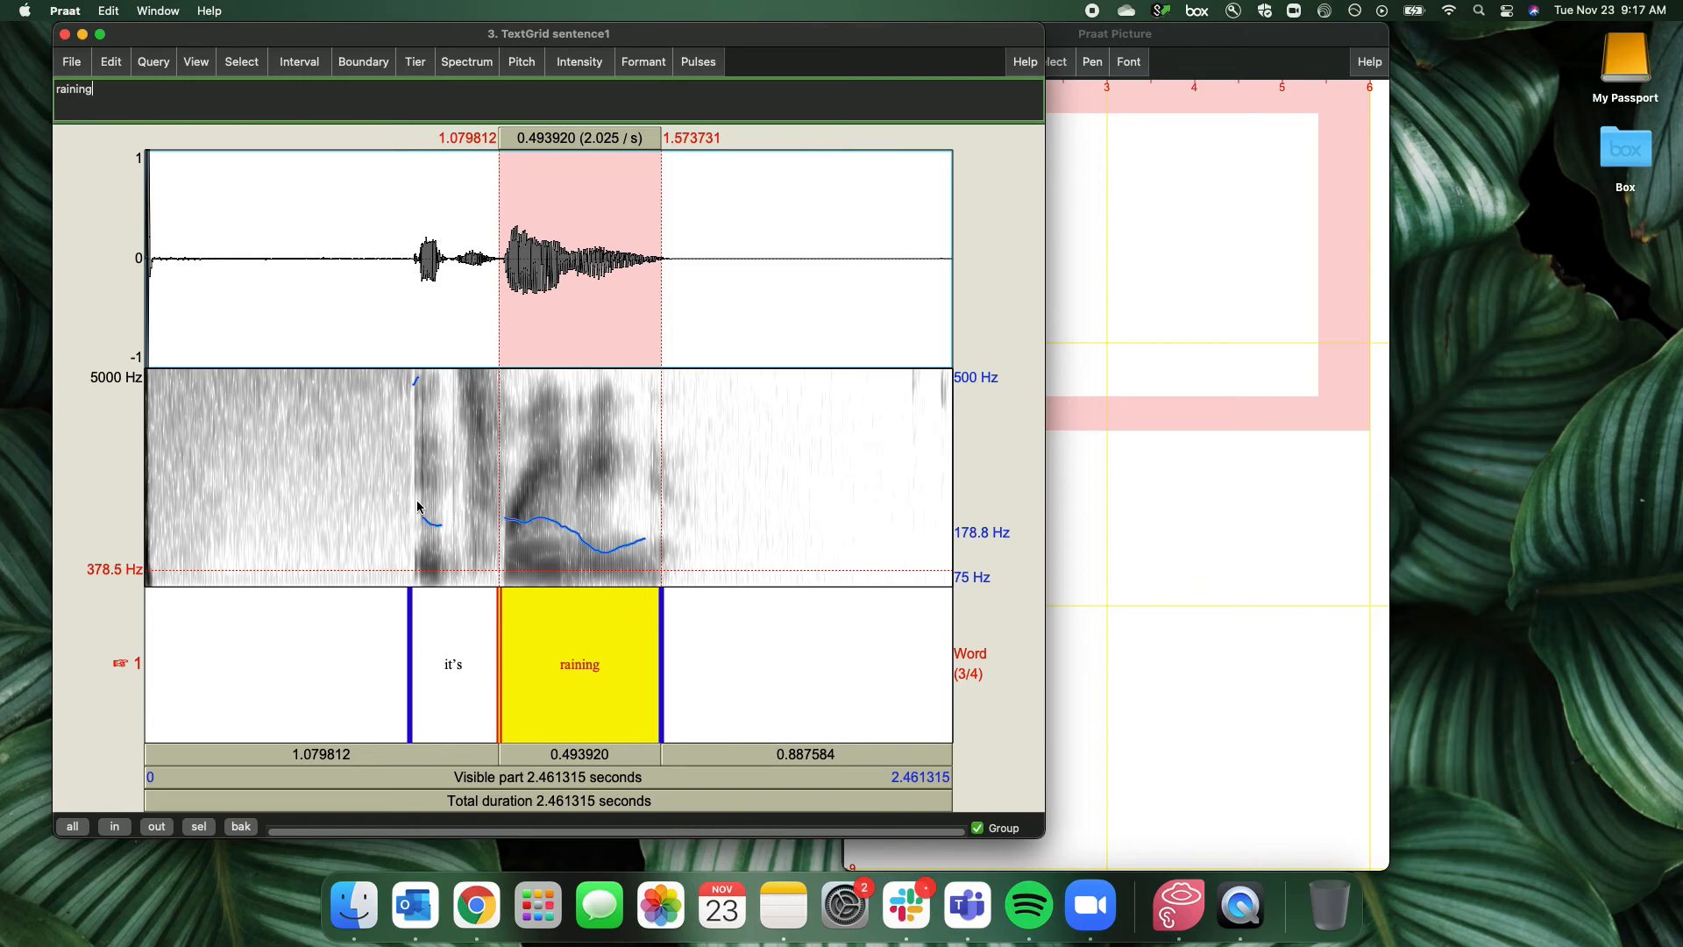
{"action": "left_click", "coordinate": [66, 35]}
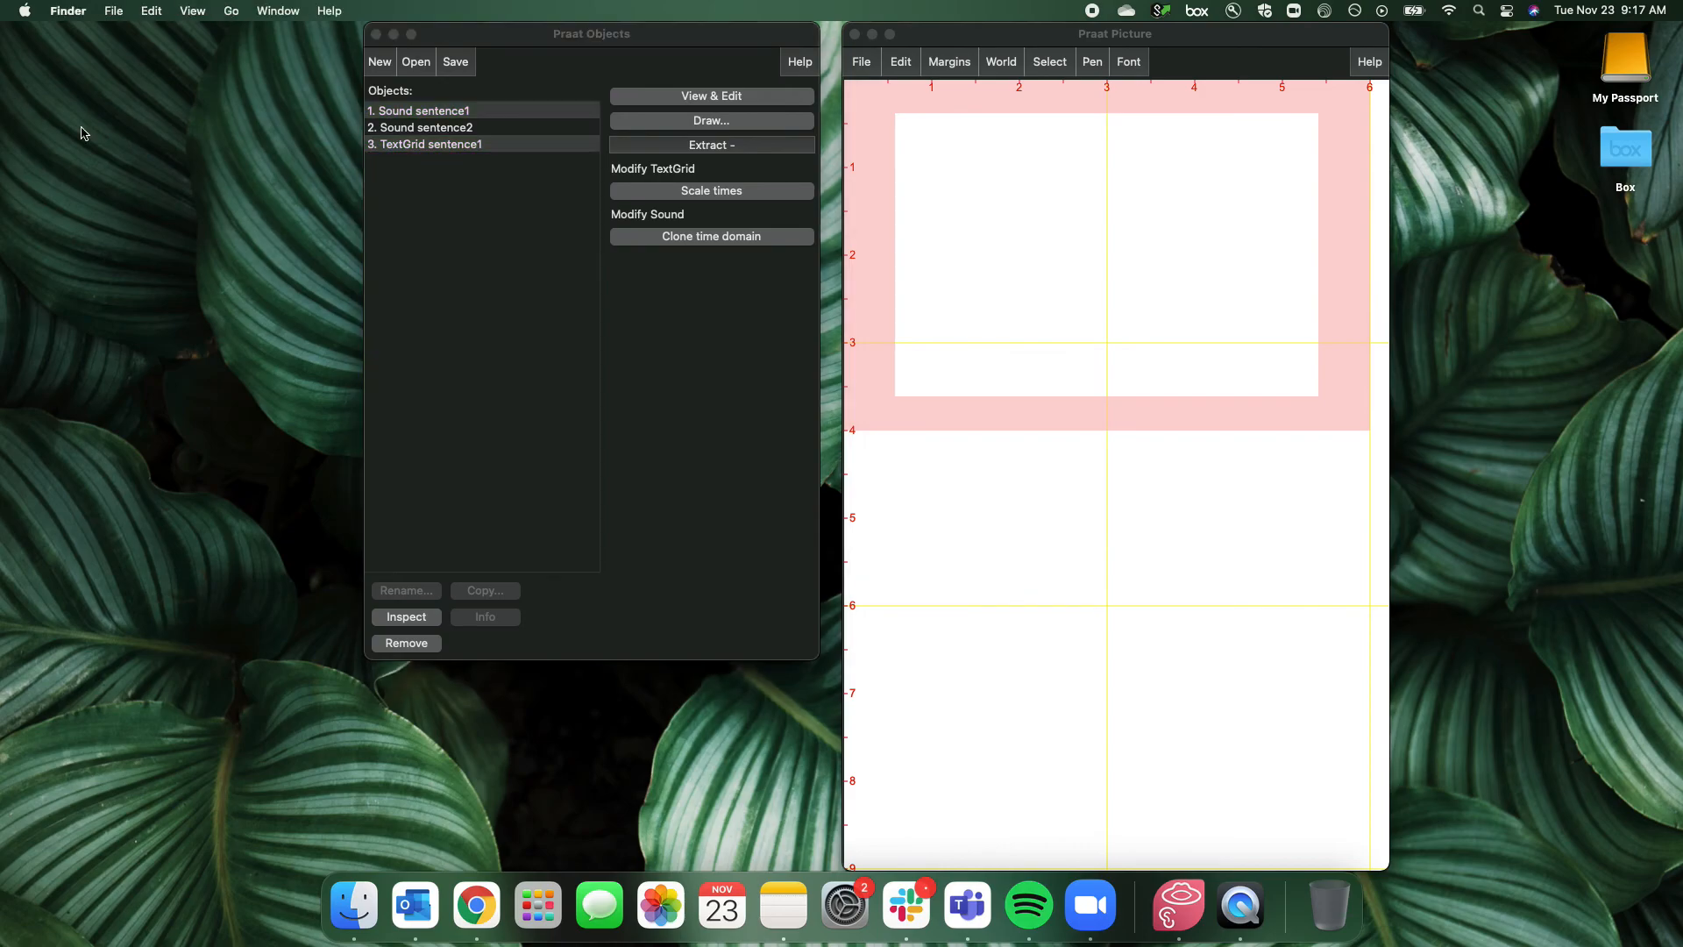